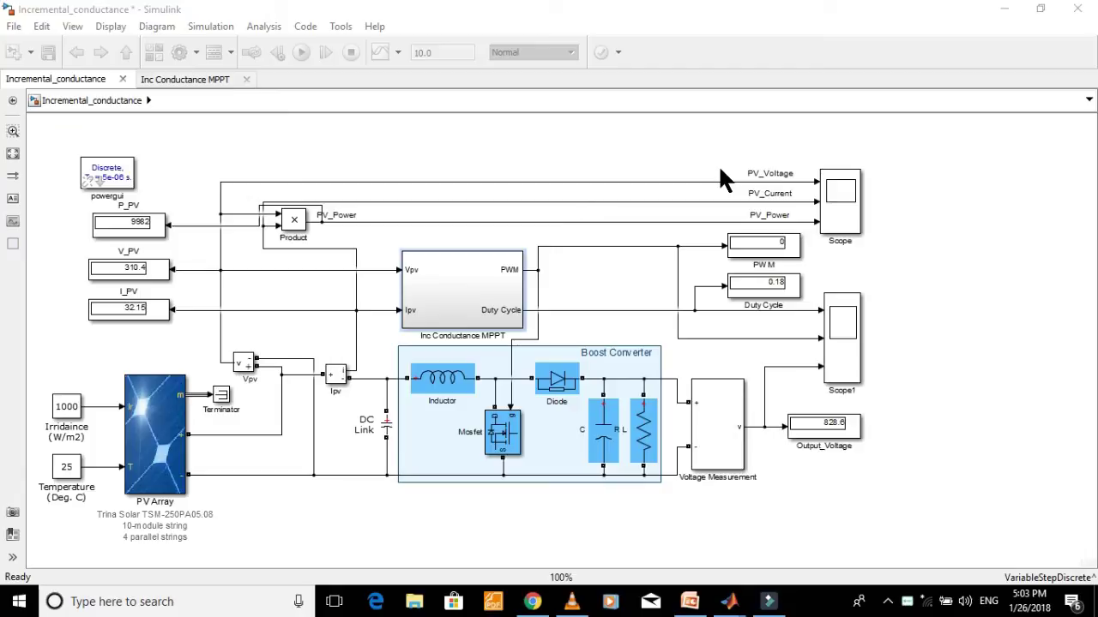
- Plot the PV Array's I-V and P-V curves at 1000 W/m2 from its parameters and maximize the figure
left_click(625, 9)
left_click(626, 7)
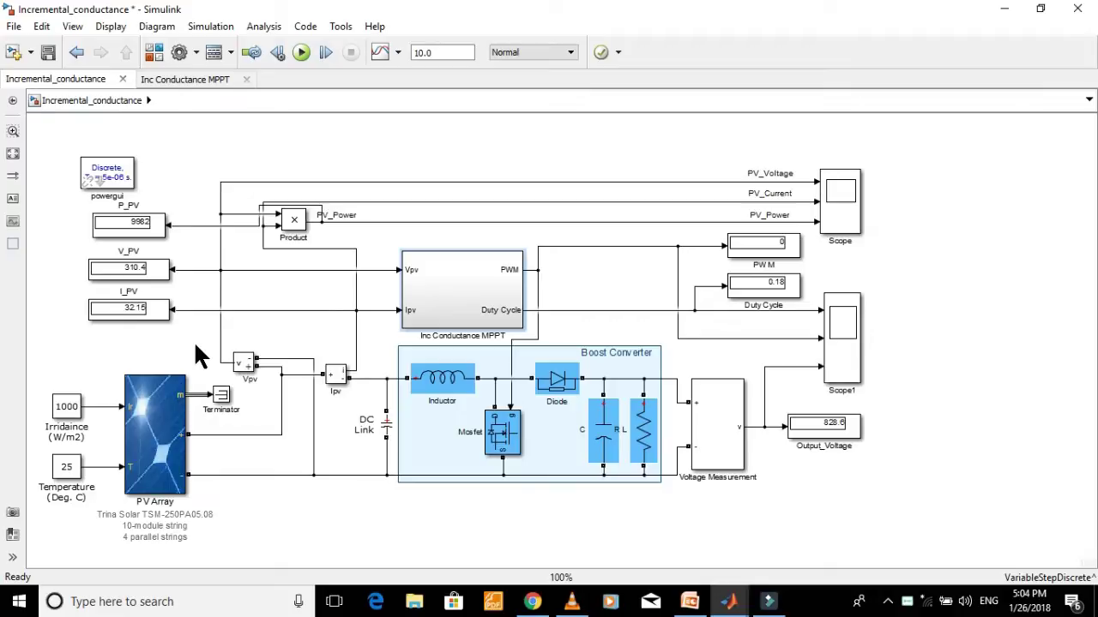
left_click(163, 419)
left_click(150, 412)
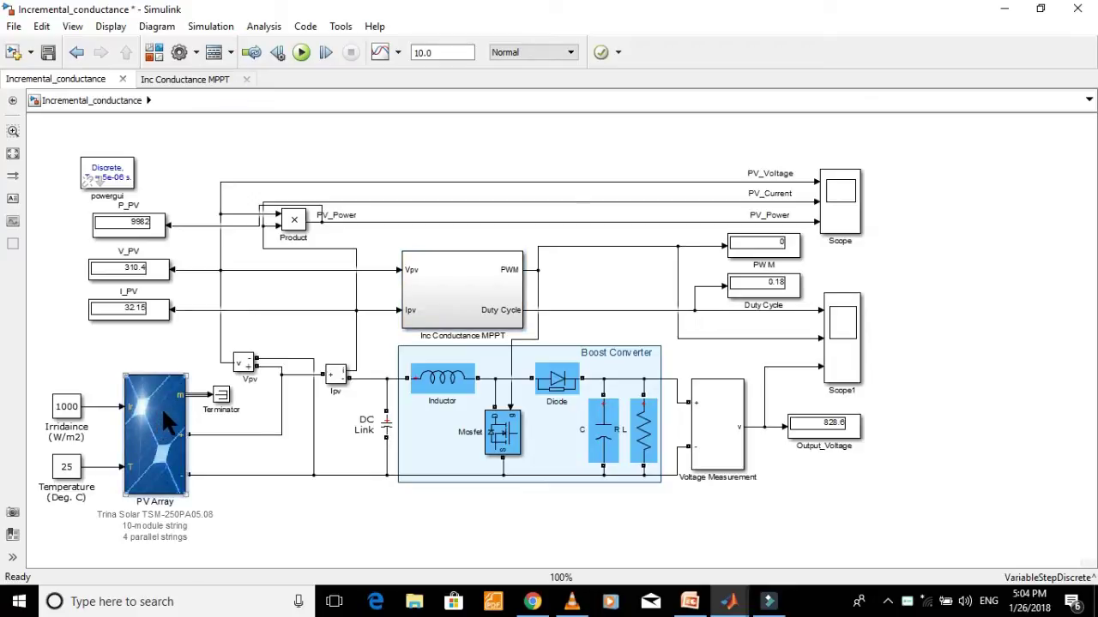
double_click(161, 406)
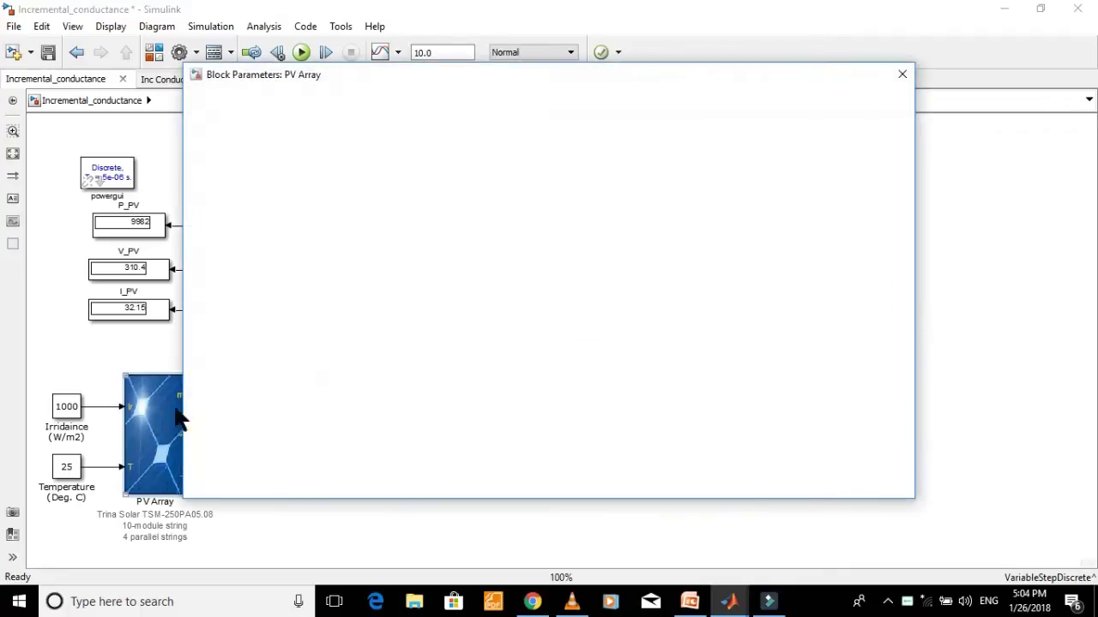
left_click_drag(914, 271, 1078, 271)
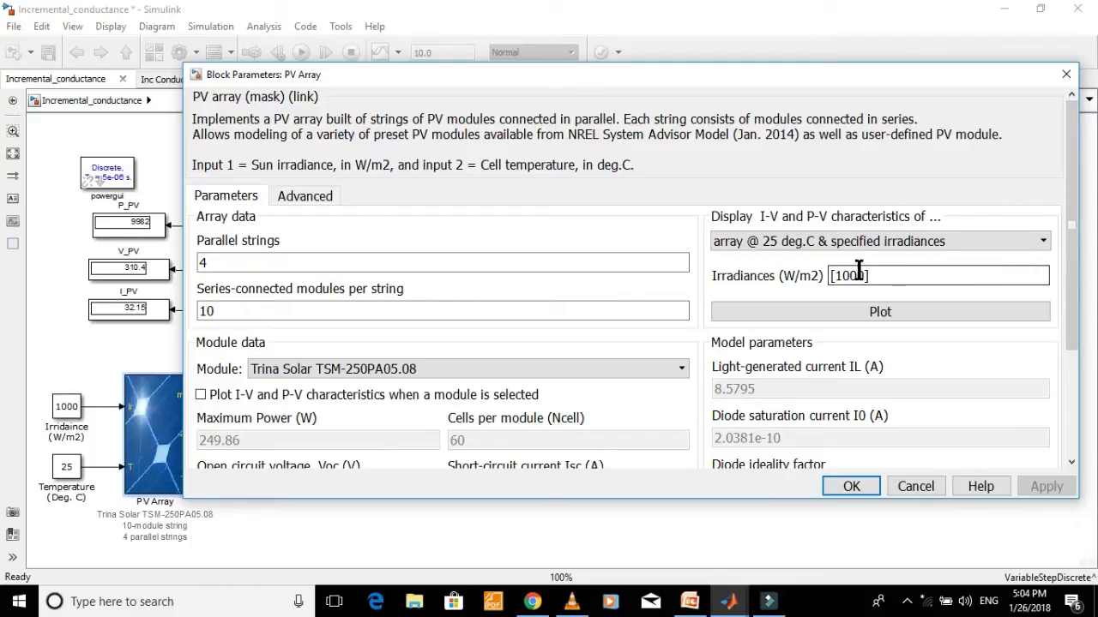
left_click(876, 310)
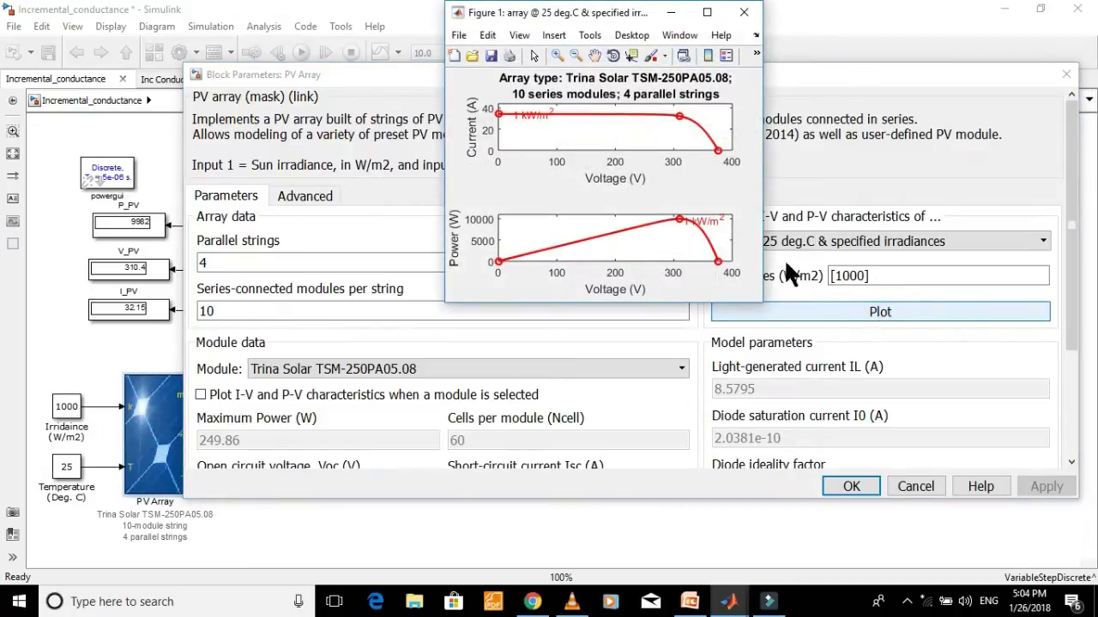
left_click(704, 14)
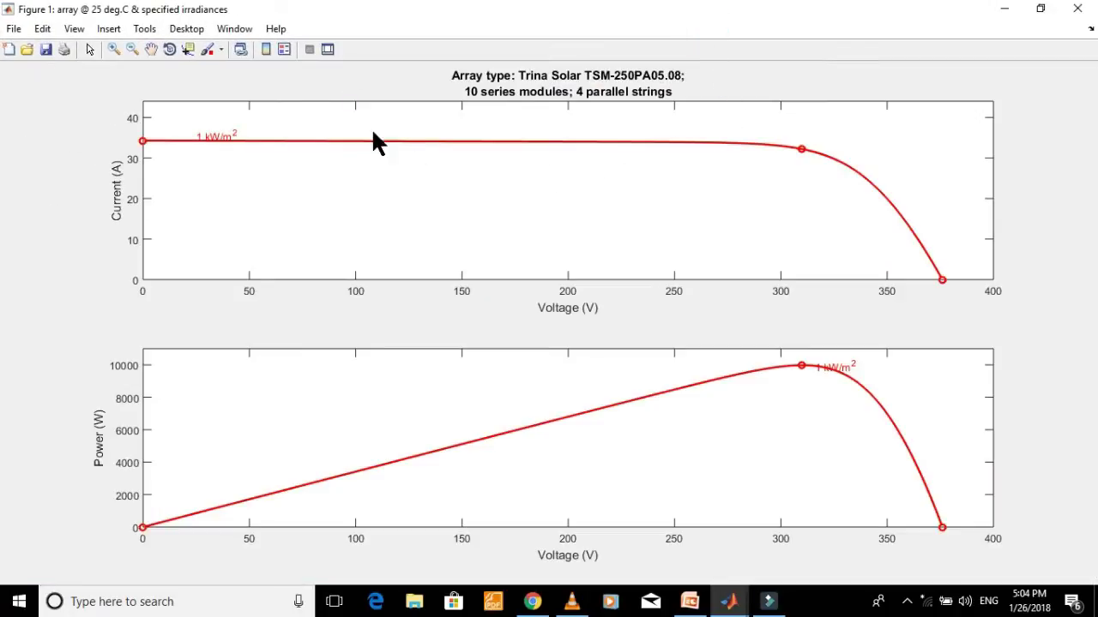
- In plot edit mode, delete the I-V axes and stretch the P-V axes to fill the figure
left_click(144, 29)
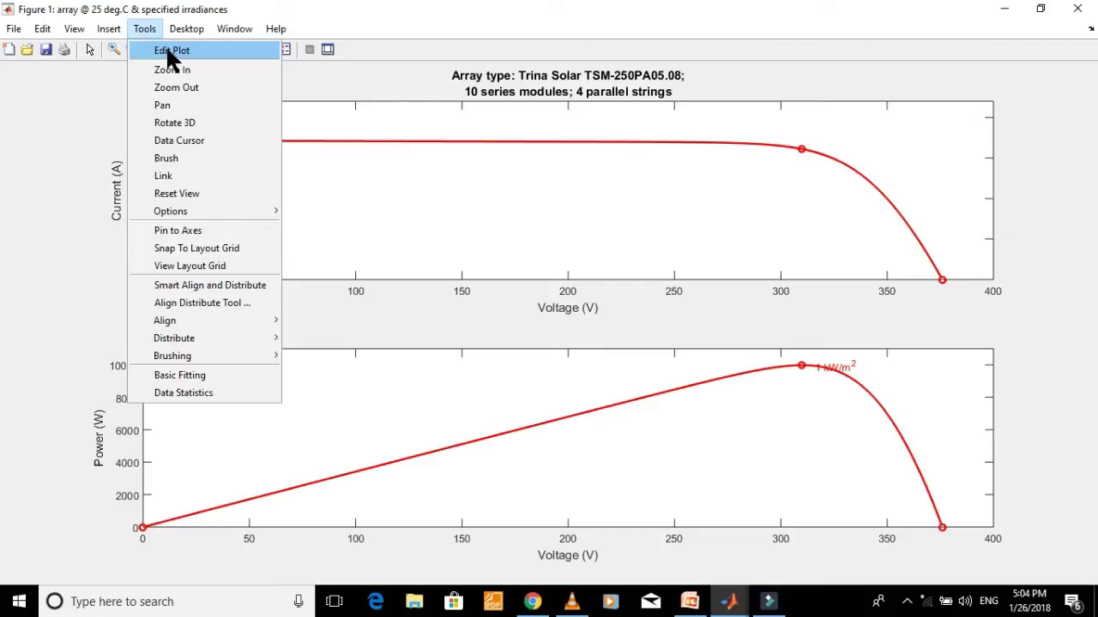
left_click(166, 44)
left_click(562, 170)
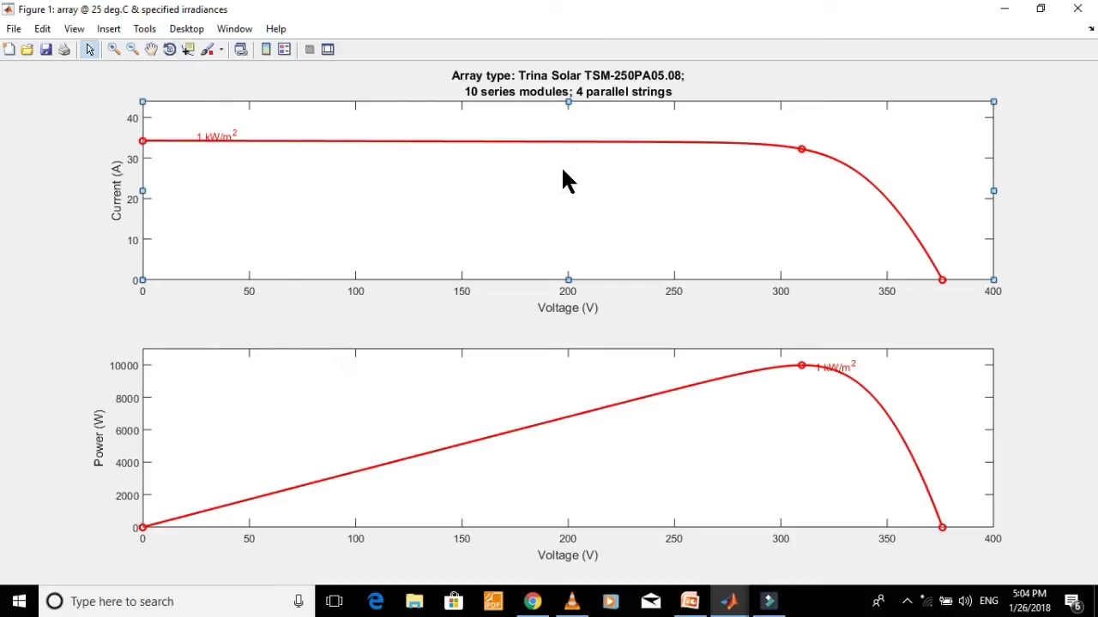
key("Delete")
left_click(565, 374)
left_click_drag(567, 350, 568, 79)
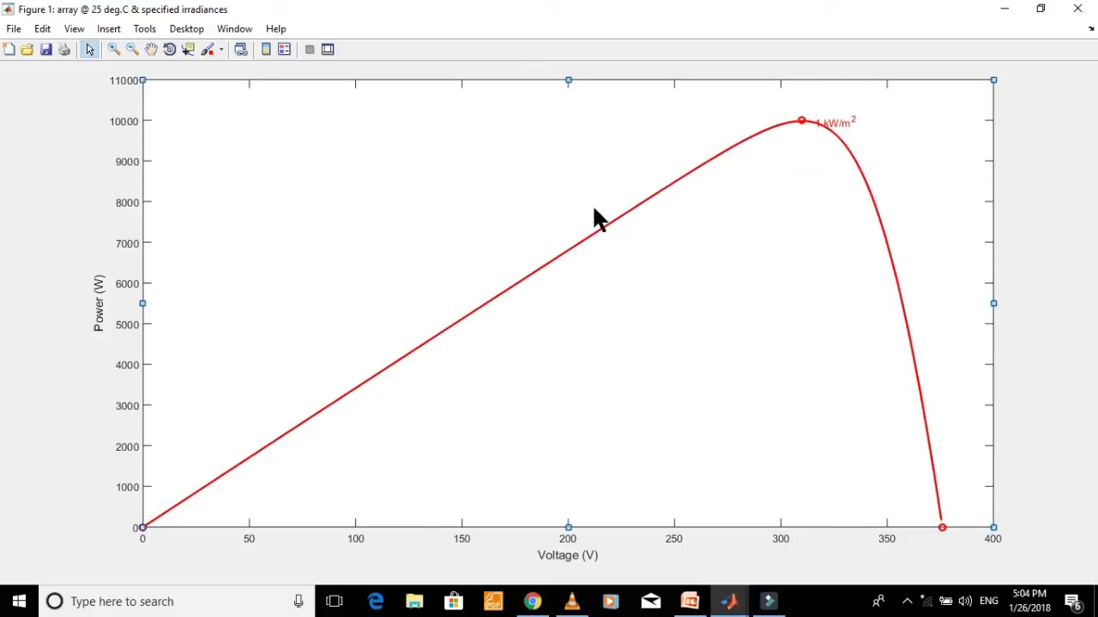
- Set the P-V axes Y limits to 9900–10100 W in the Property Editor
double_click(569, 236)
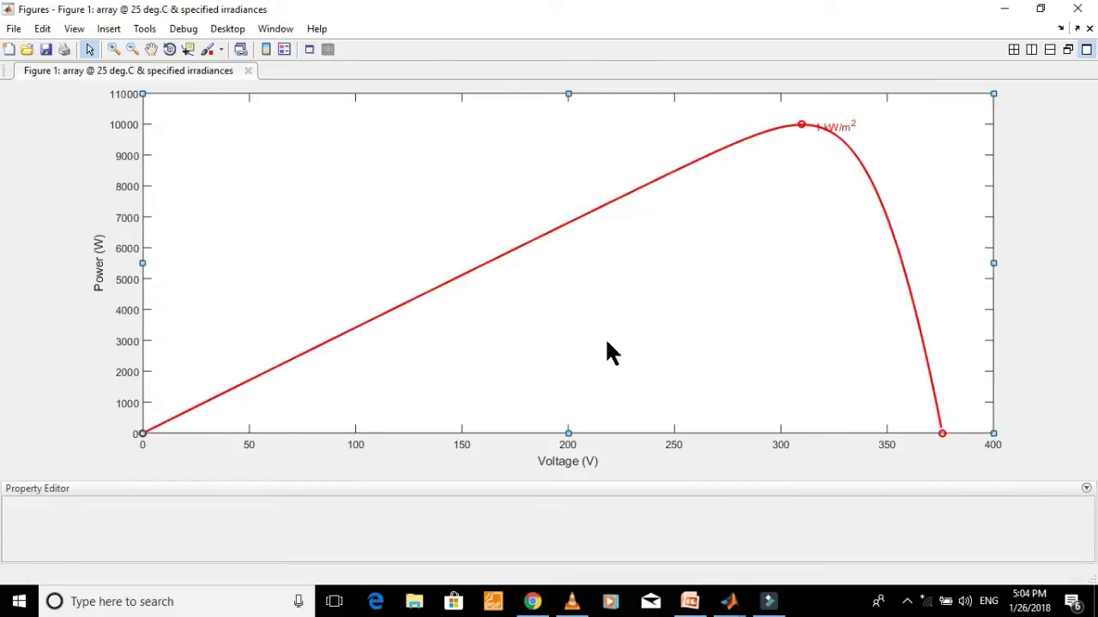
left_click(474, 533)
key("BackSpace")
type("9000")
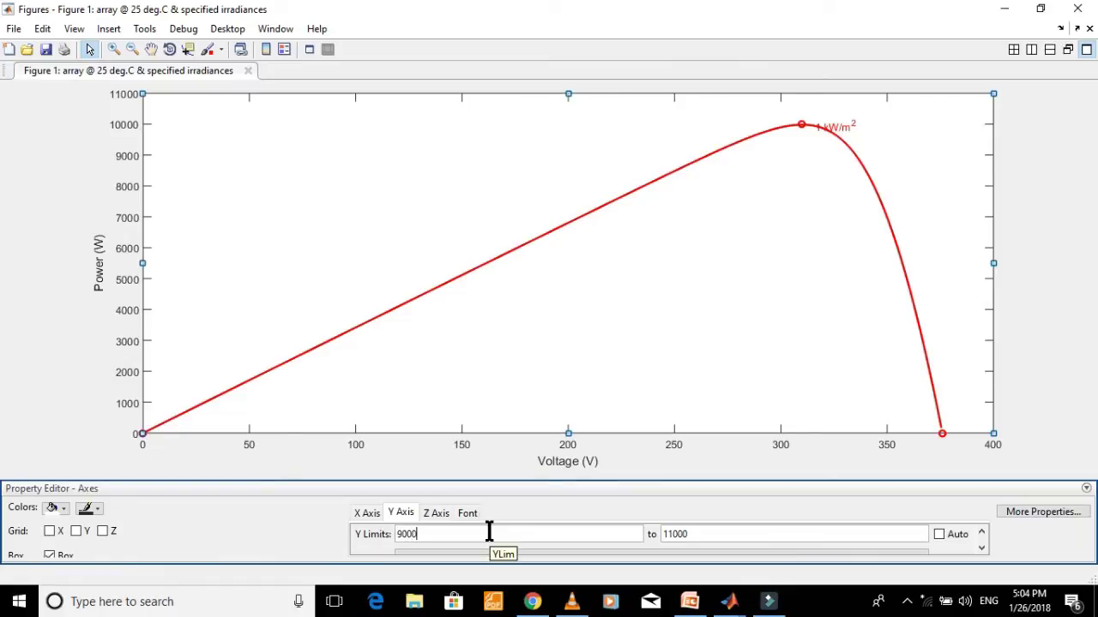
key("Tab")
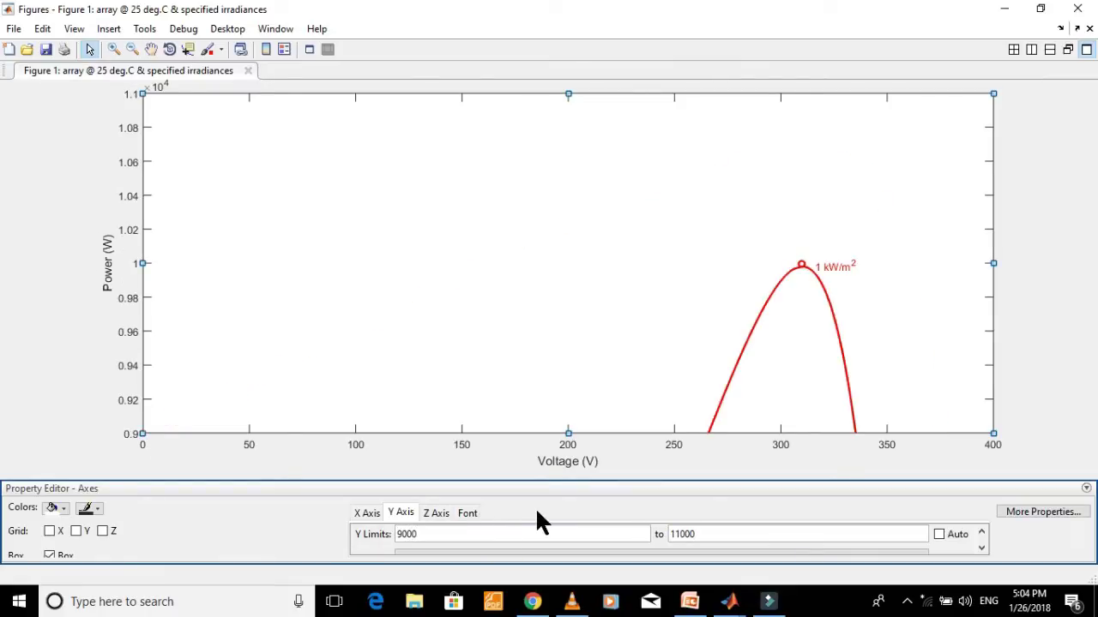
key("BackSpace")
key("BackSpace")
key("BackSpace")
key("BackSpace")
type("0100")
key("Return")
left_click(472, 534)
key("BackSpace")
key("BackSpace")
key("BackSpace")
type("900")
key("Return")
- Resize and reposition the P-V axes within the figure
left_click_drag(991, 262, 159, 306)
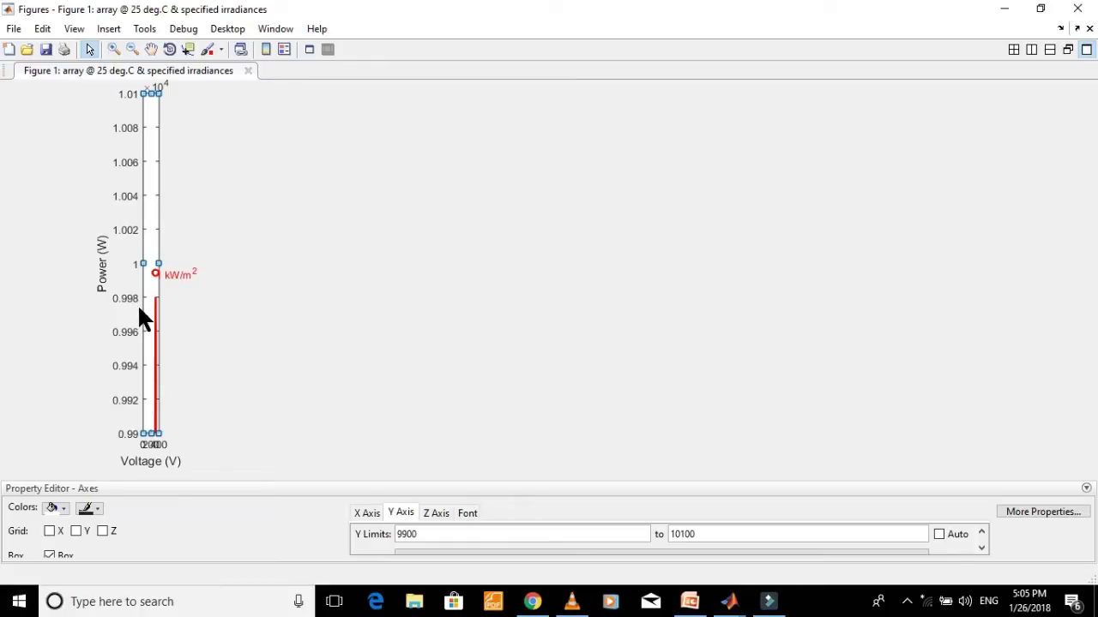
left_click_drag(159, 296, 232, 298)
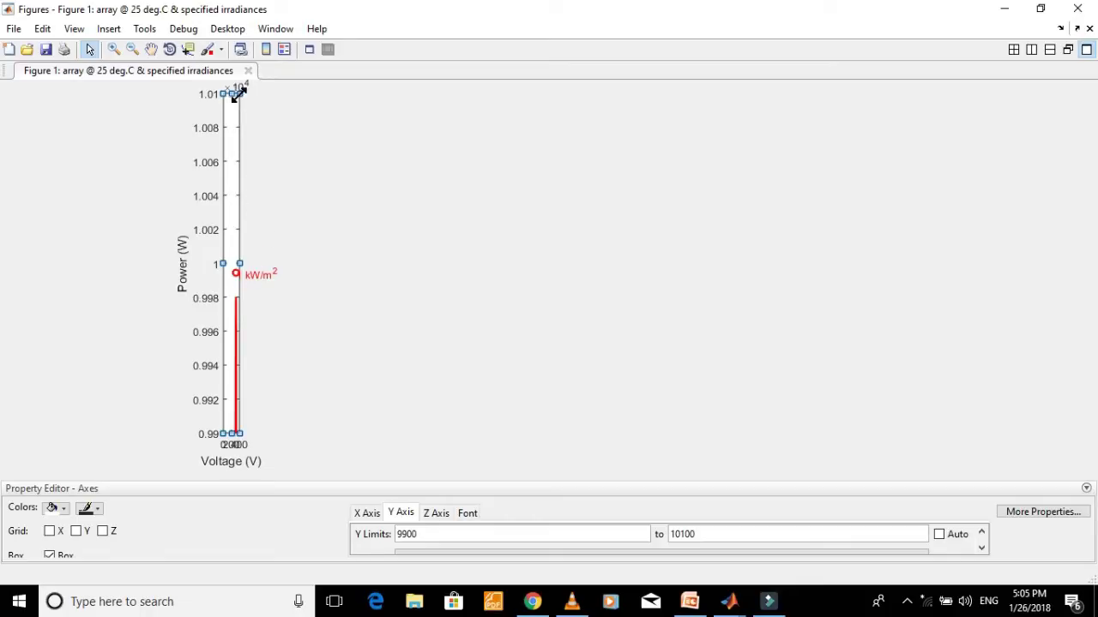
left_click_drag(239, 91, 456, 111)
- Run the model at 1000 W/m2 and stop it at 9974 W PV power, 308.9 V
left_click(727, 601)
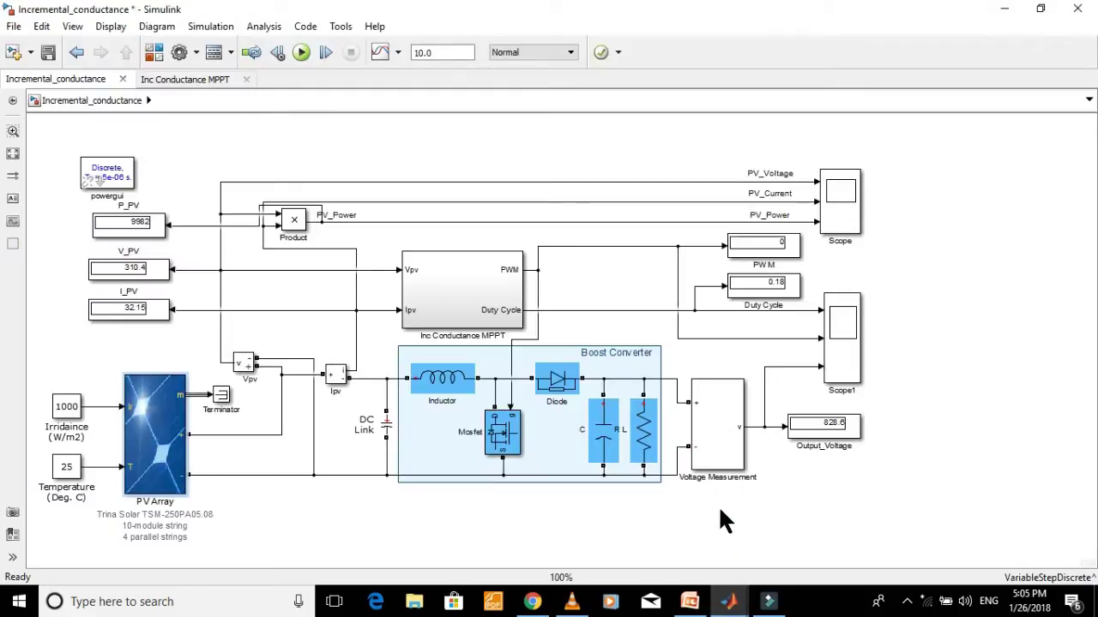
left_click(301, 52)
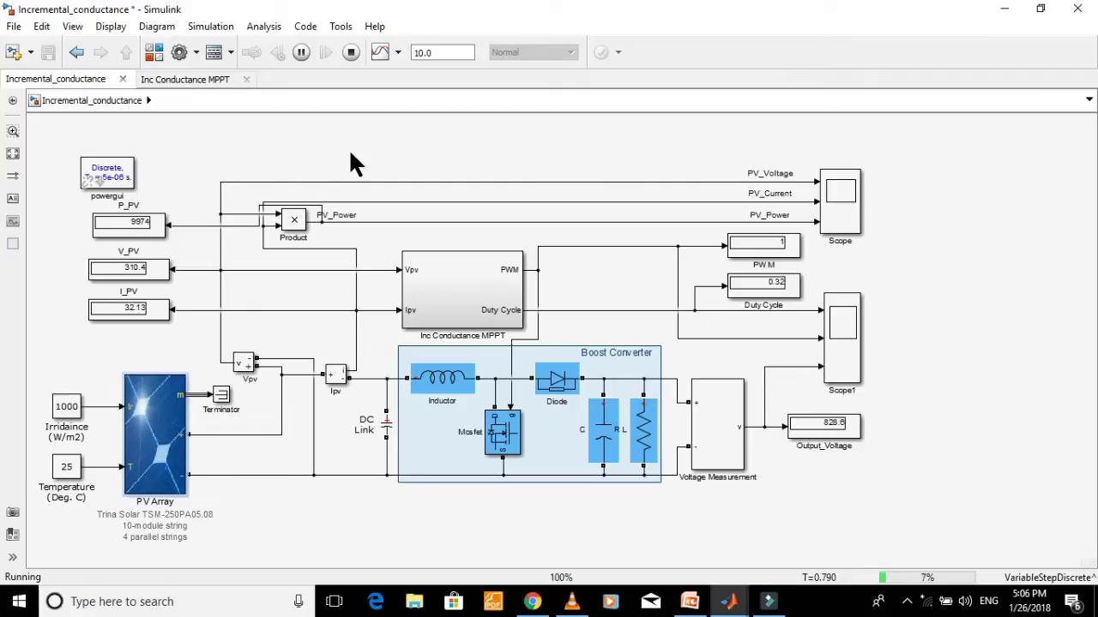
left_click(357, 49)
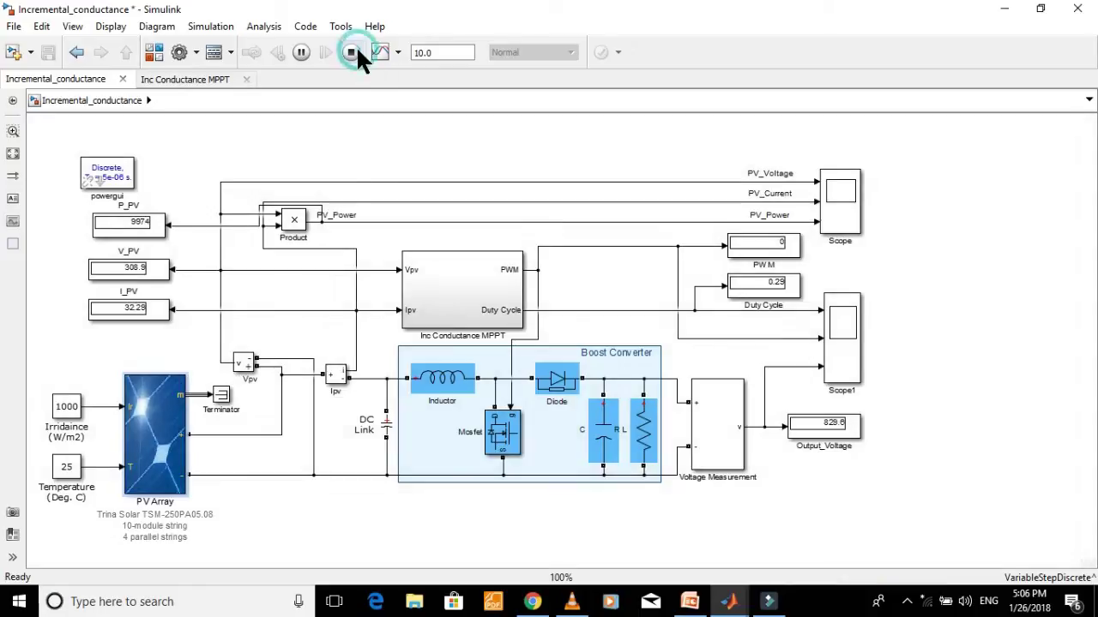
- Set the Irradiance constant to 800 W/m2
double_click(65, 408)
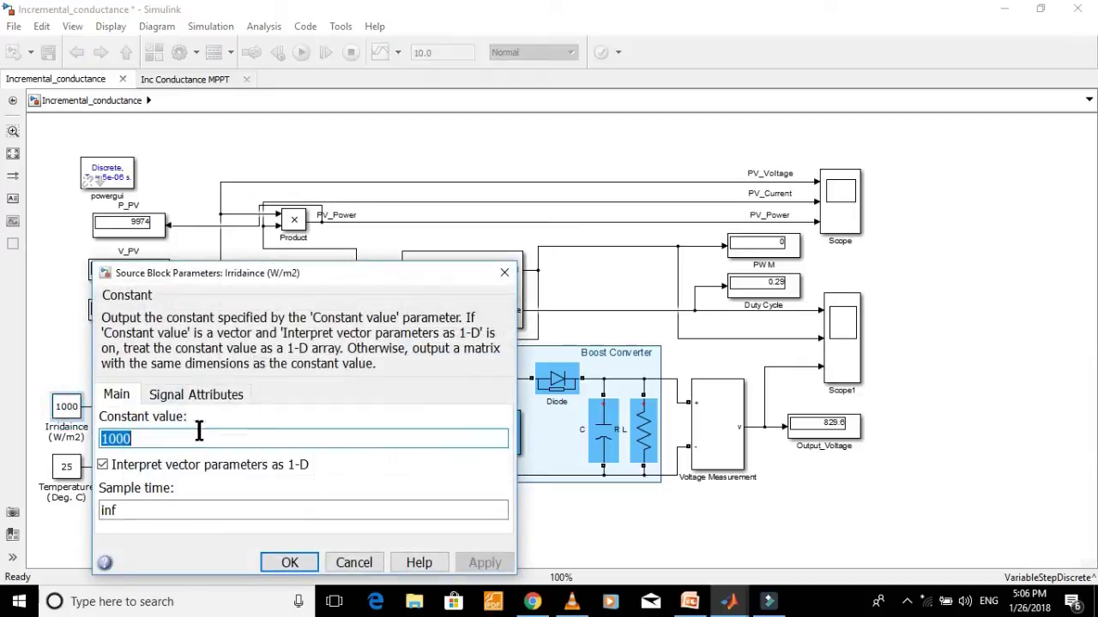
type("800")
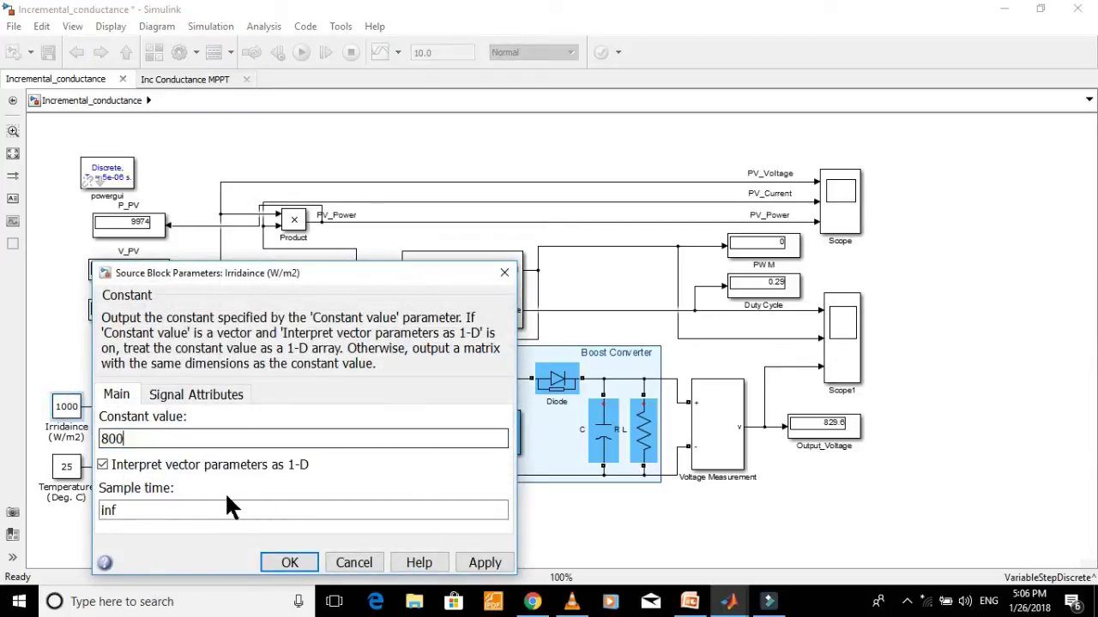
left_click(280, 563)
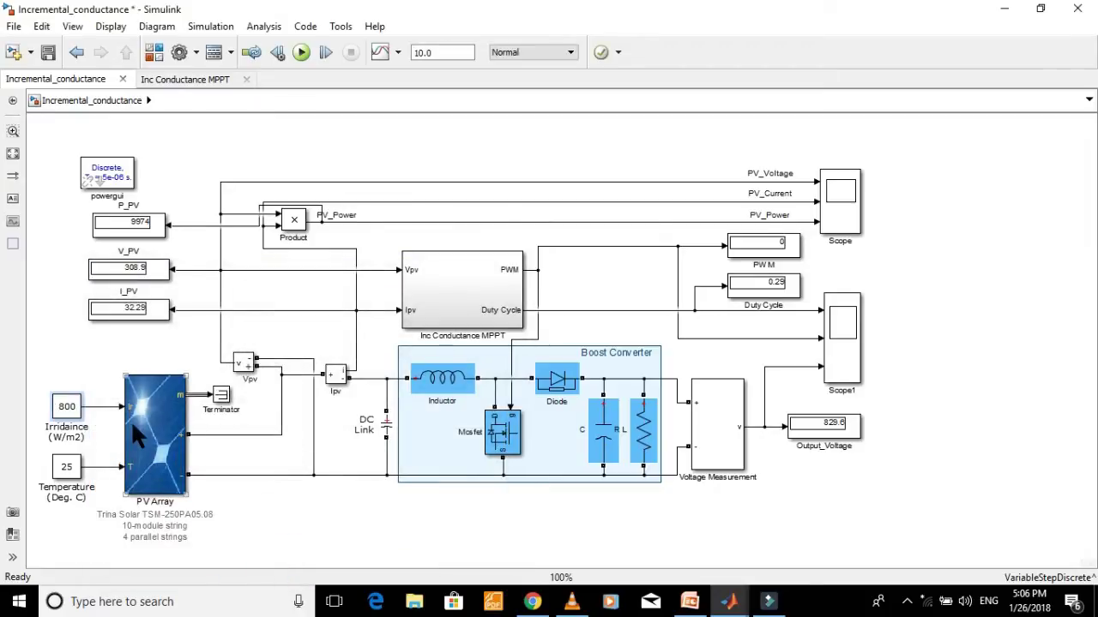
- Plot the PV Array curves at 800 W/m2 and zoom the power axis around the ~8000 W peak
left_click(156, 404)
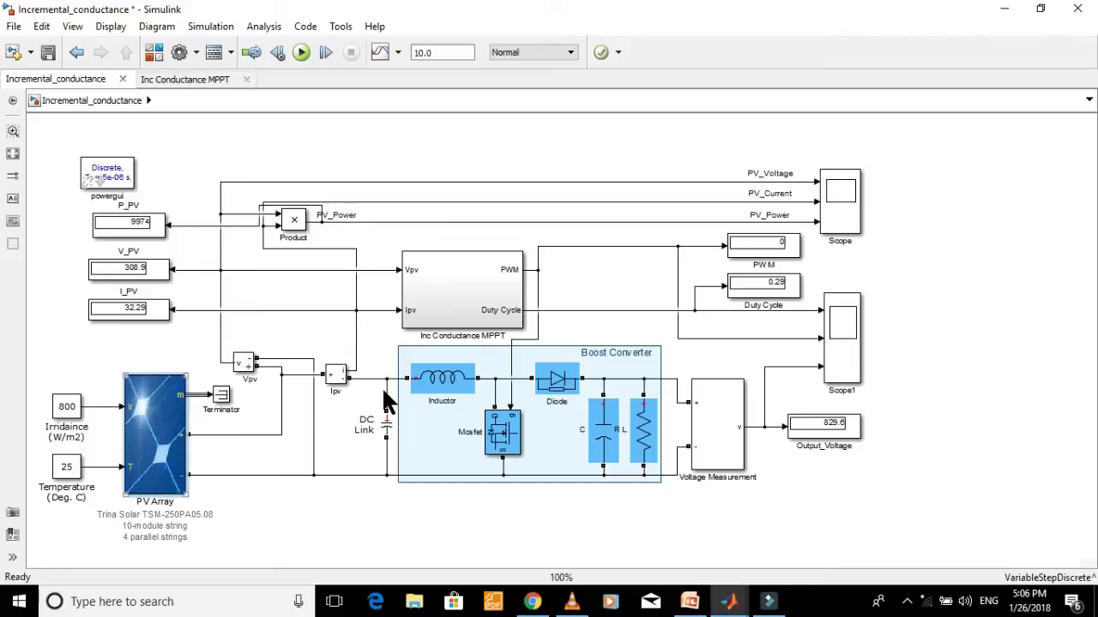
key("Return")
left_click(835, 313)
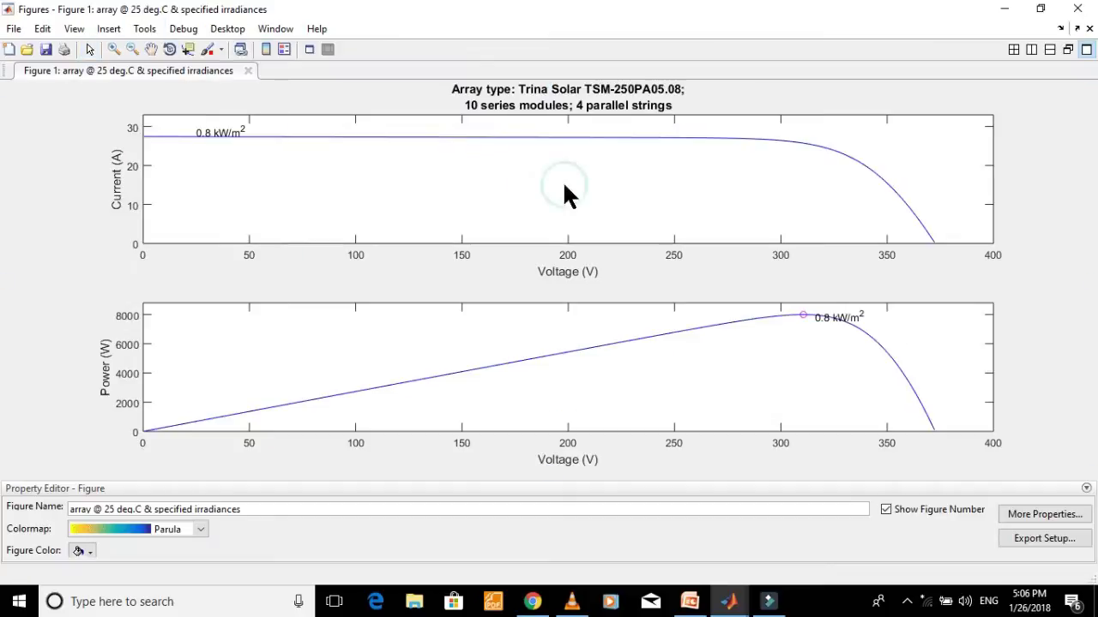
left_click(718, 534)
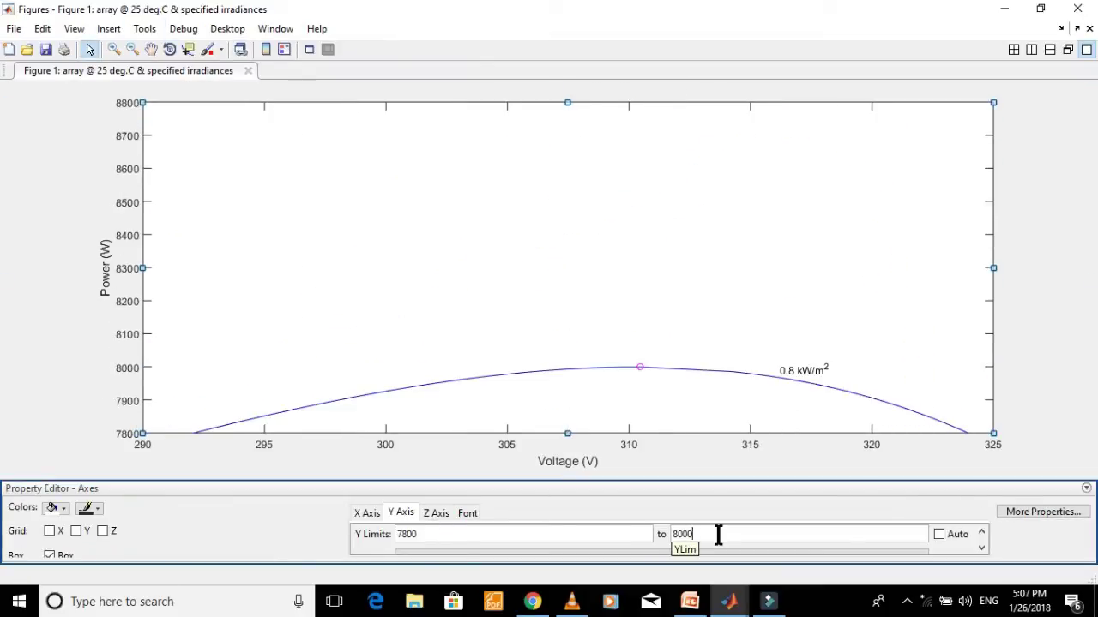
key("BackSpace")
key("BackSpace")
key("BackSpace")
type("100")
key("Return")
left_click_drag(993, 296, 863, 288)
left_click(735, 525)
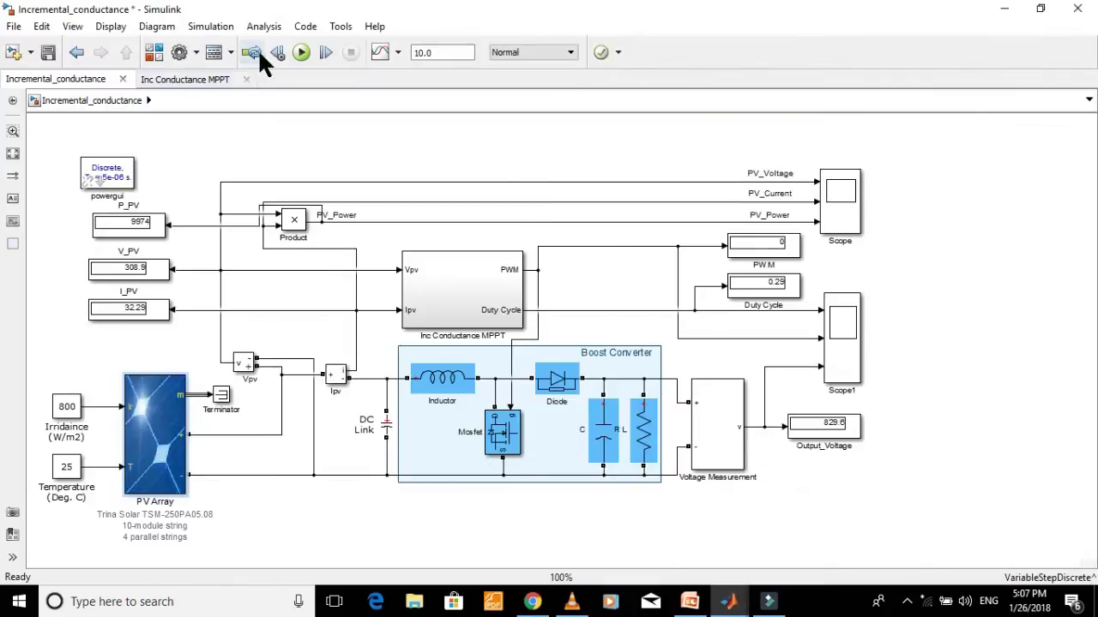
- Run the model at 800 W/m2 and stop it once PV power reads 8000 W at 310.5 V
left_click(301, 54)
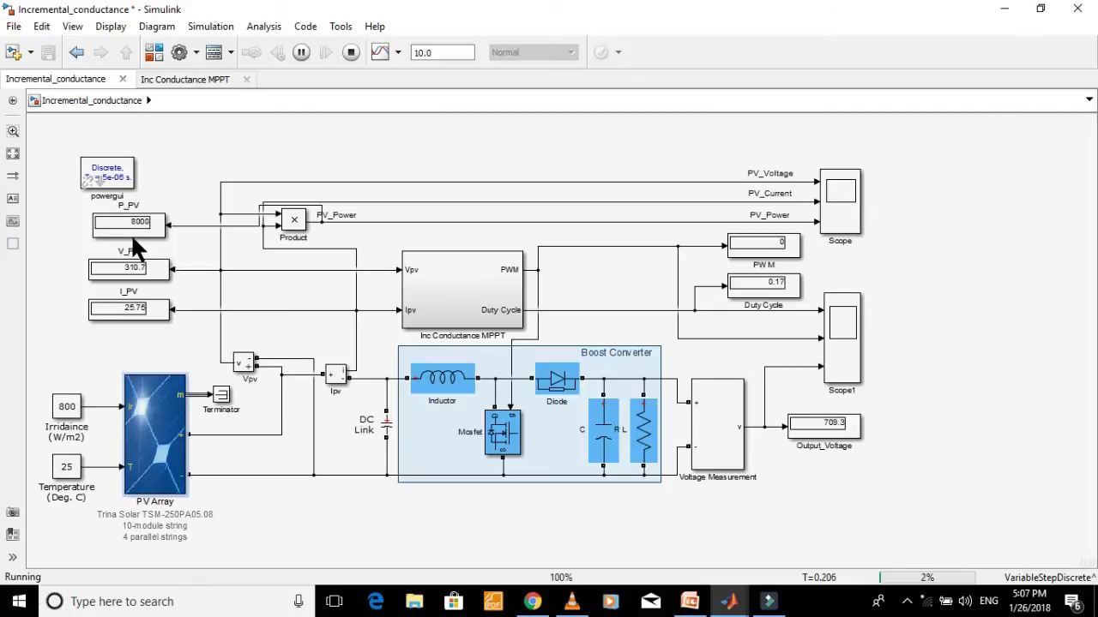
scroll(152, 235, "up", 3)
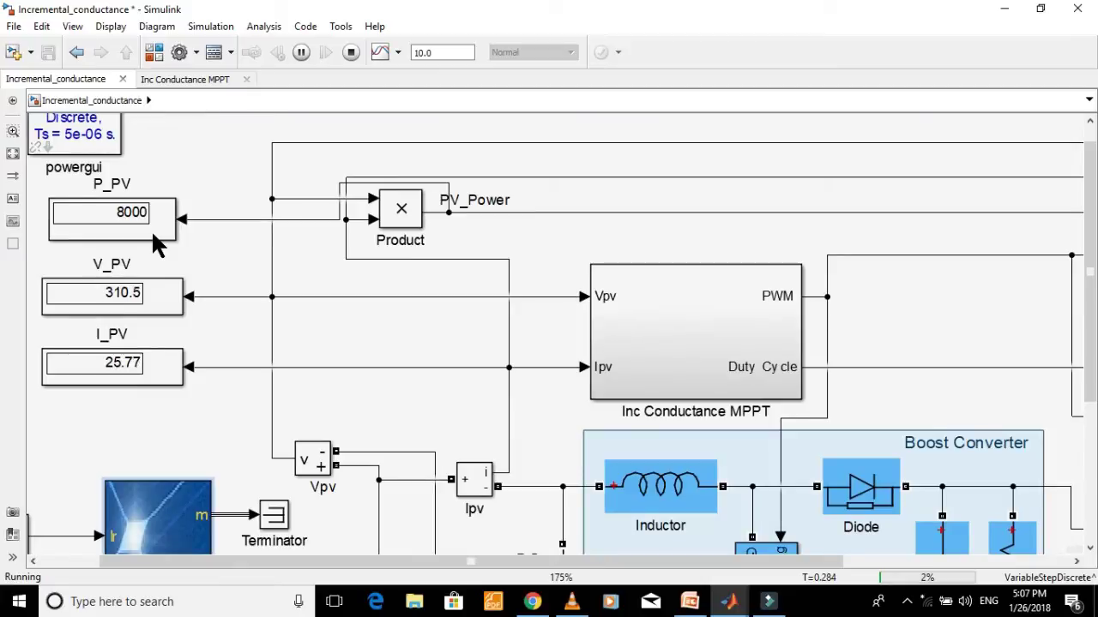
scroll(154, 237, "down", 2)
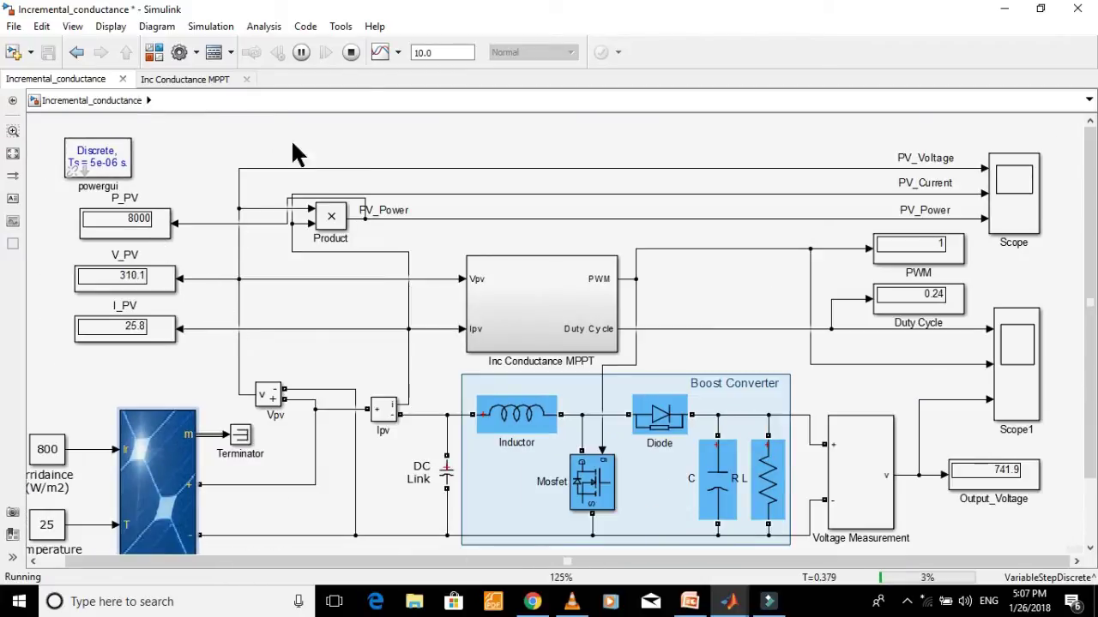
left_click(352, 53)
scroll(152, 292, "down", 2)
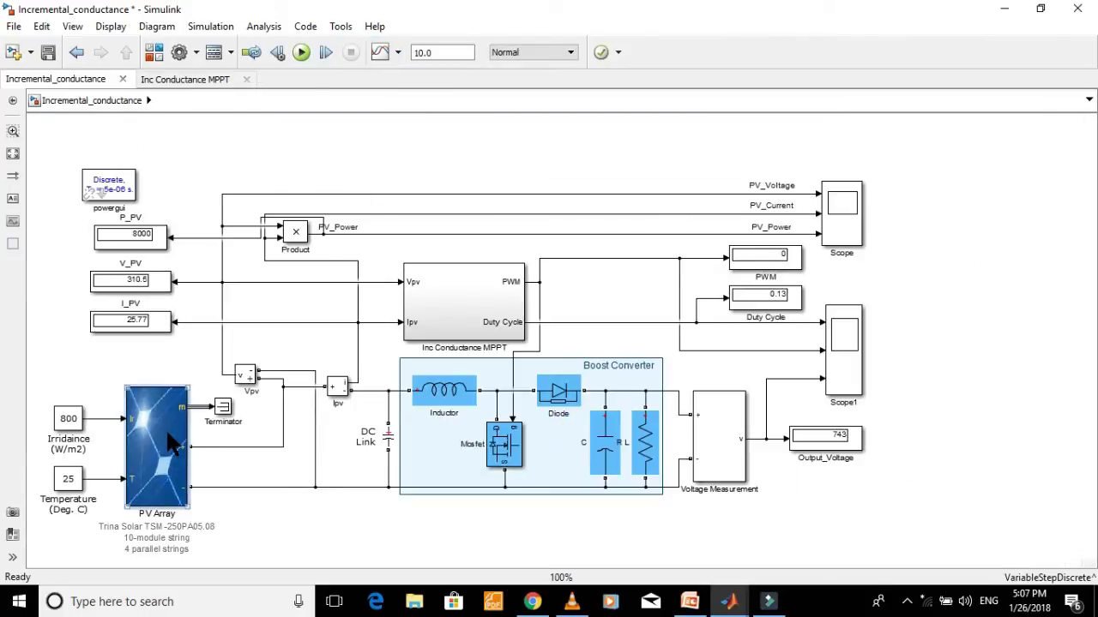
- Set the Irradiance constant to 500 W/m2
double_click(76, 420)
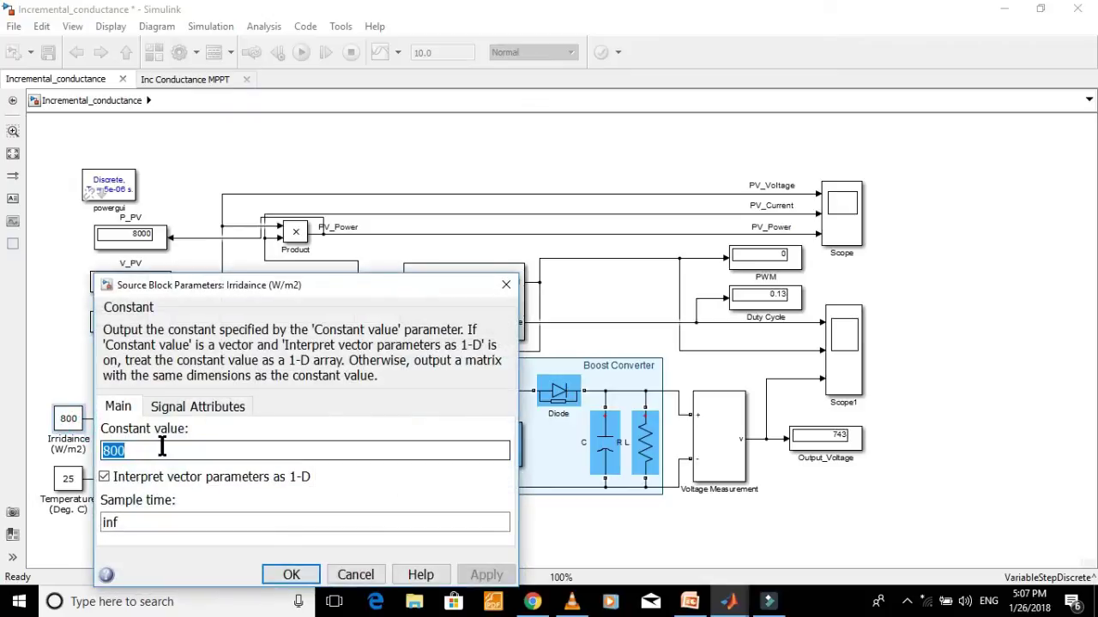
type("500")
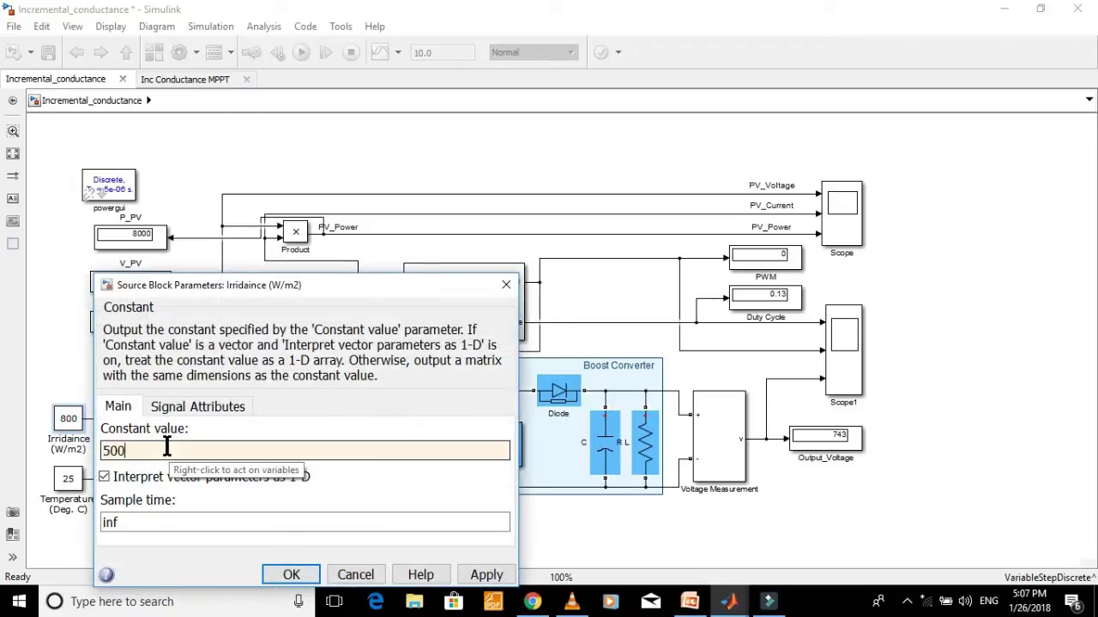
left_click(292, 574)
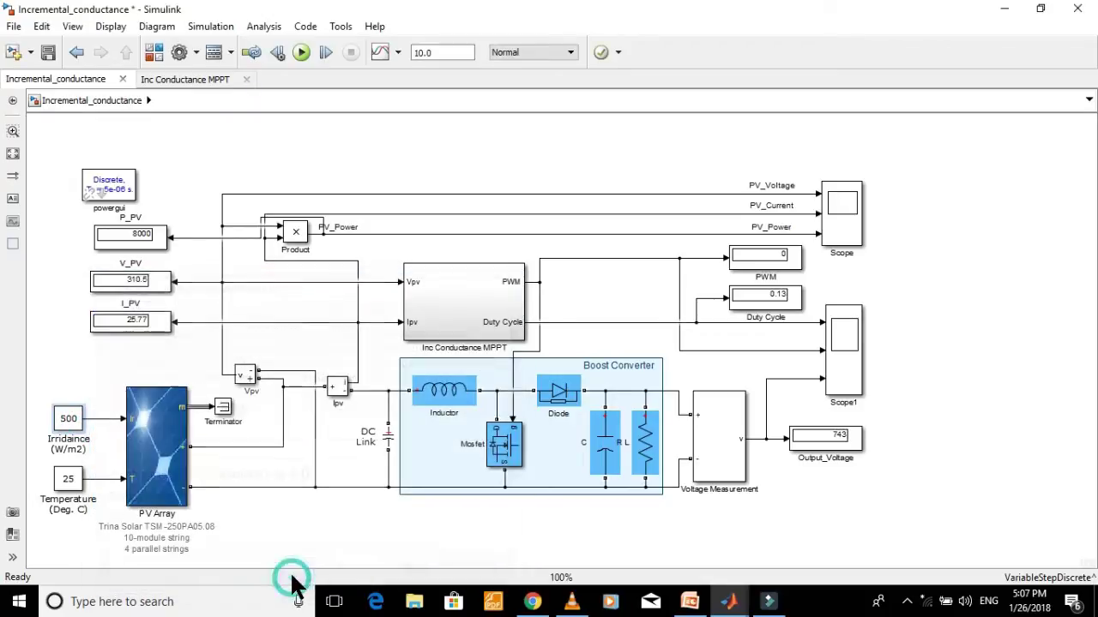
- Open the PV Array parameters and select the 800 plotting irradiance for replacement
left_click(156, 425)
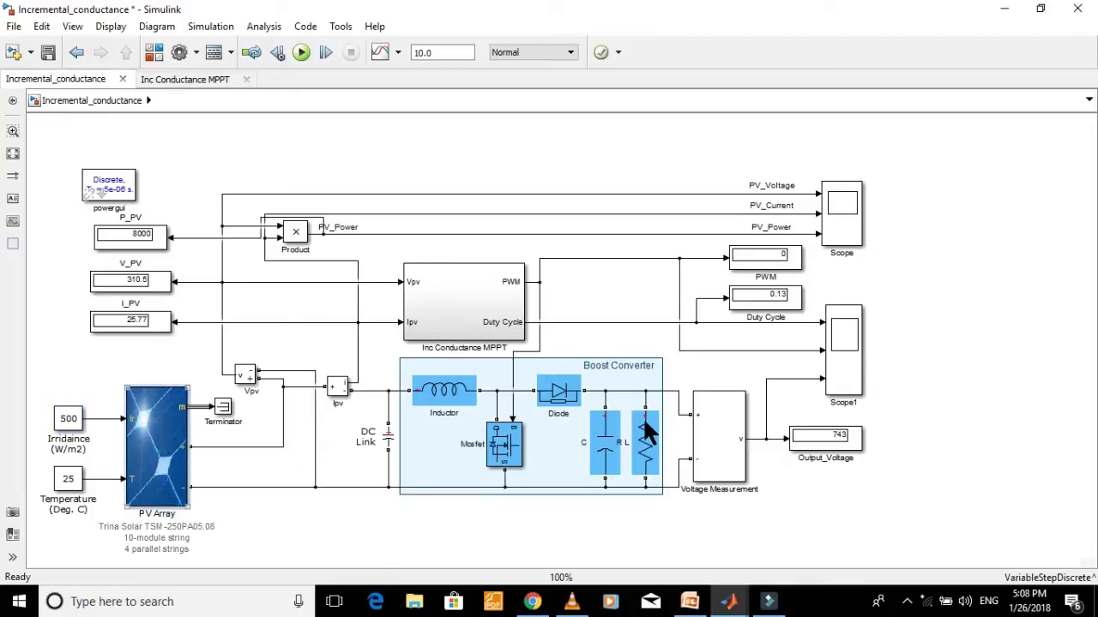
key("Return")
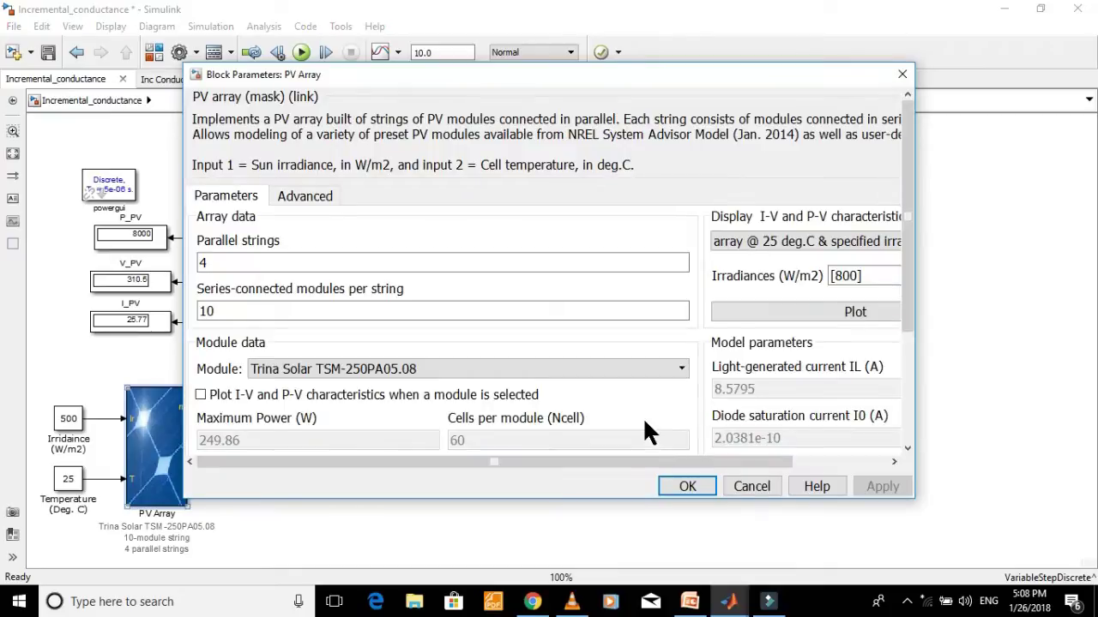
double_click(842, 275)
- Plot the P-V curve at 500 W/m2 and set initial power axis limits 4500–5100 W
type("500")
left_click(883, 311)
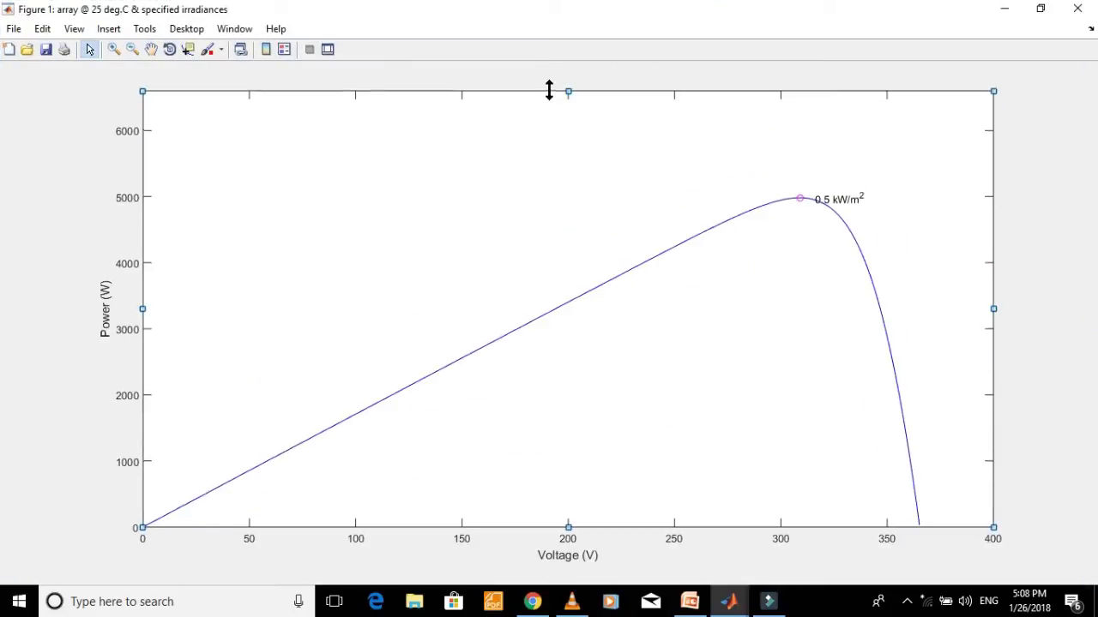
left_click(449, 536)
key("BackSpace")
type("4500")
key("Return")
double_click(777, 544)
type("5100")
key("Return")
- Tighten the power axis limits to 4950–5000 W around the peak
double_click(444, 537)
type("4800")
key("Return")
key("BackSpace")
key("BackSpace")
key("BackSpace")
type("950")
key("Return")
double_click(706, 537)
type("5000")
key("Return")
- Widen the plot to show 300–320 V, accept the PV Array parameters, and close the figure
left_click_drag(210, 267, 155, 269)
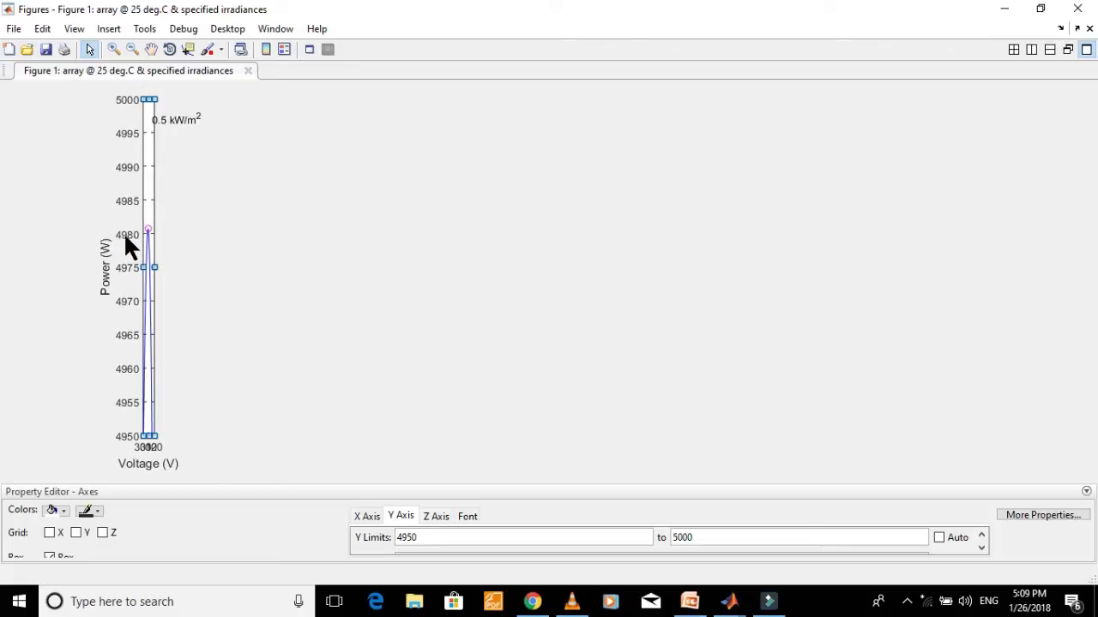
left_click_drag(154, 267, 280, 267)
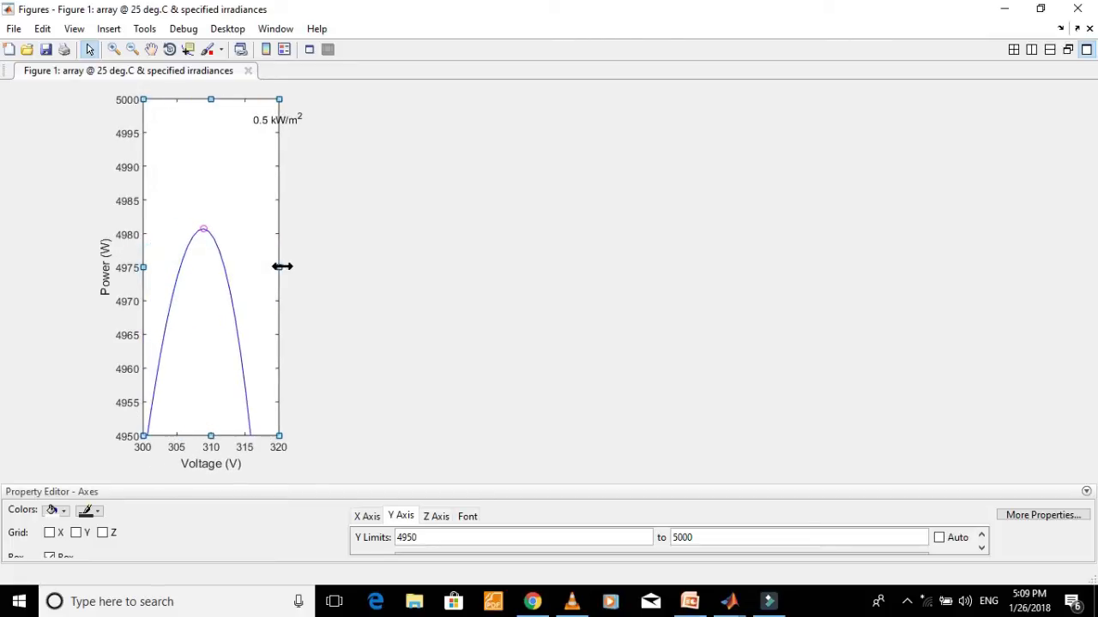
mouse_move(729, 600)
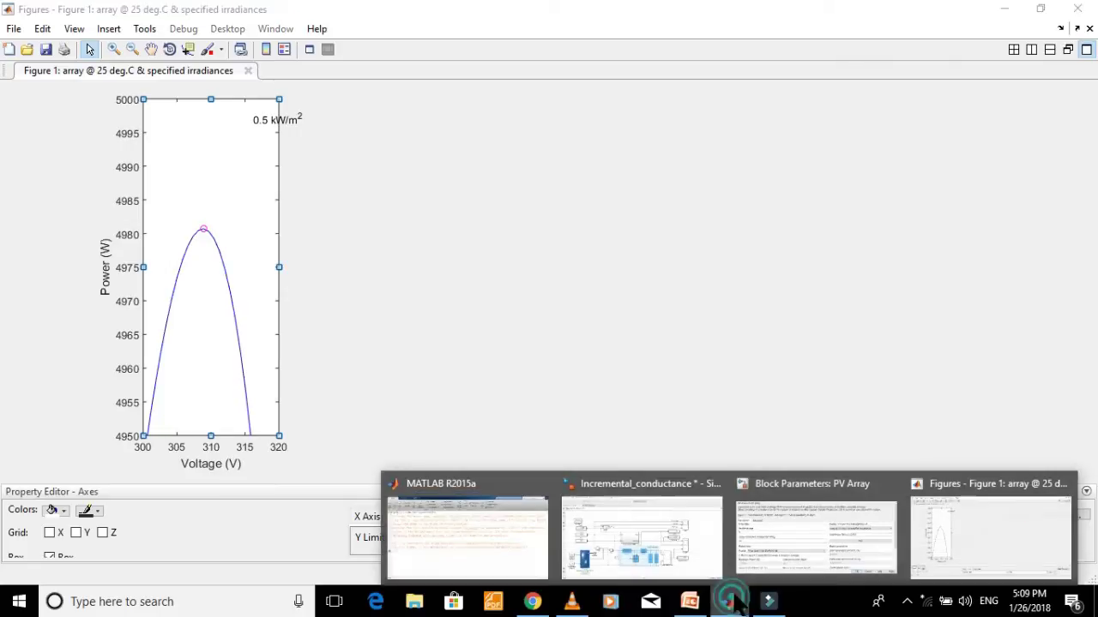
left_click(855, 543)
left_click(867, 486)
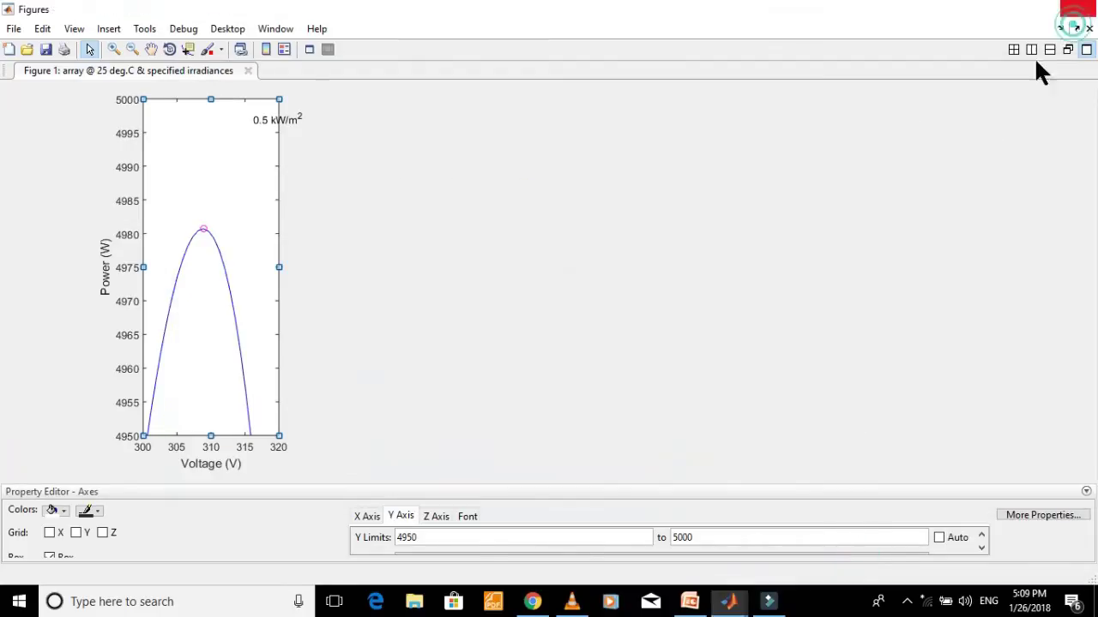
left_click(1077, 9)
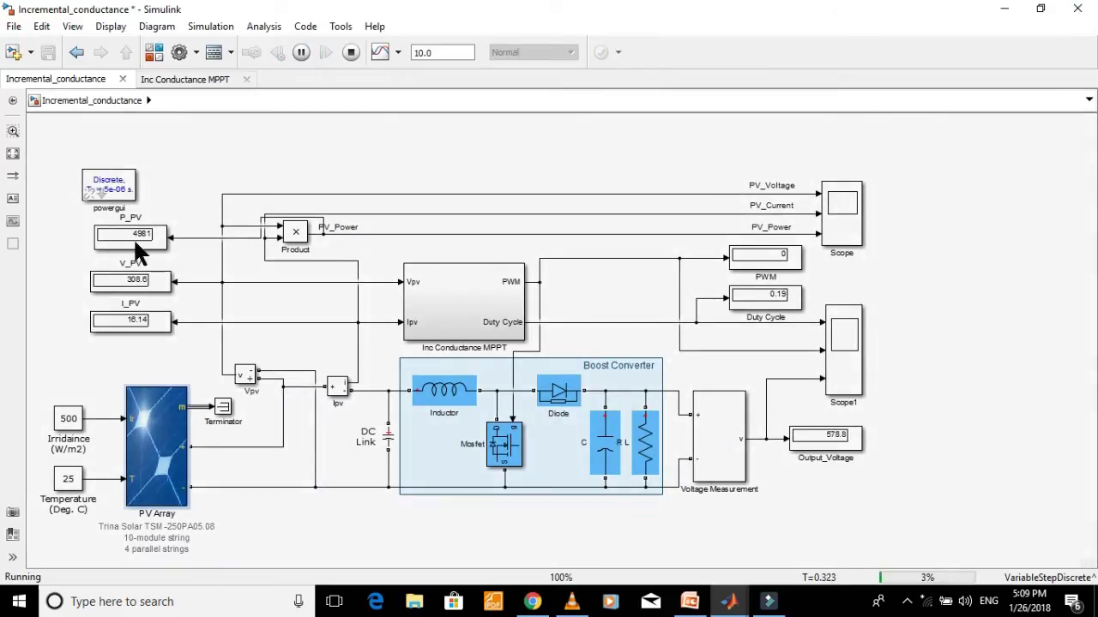
- Read the P_PV display at 4981 W (308.5 V, 592.4 V output) and stop the simulation
scroll(140, 242, "up", 5)
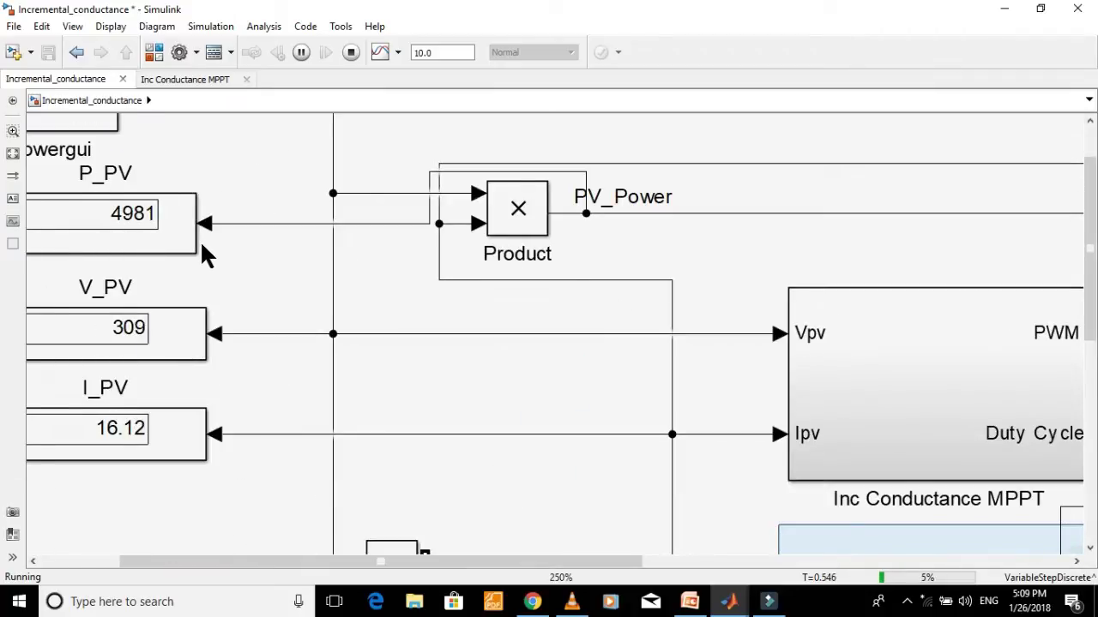
scroll(201, 241, "down", 3)
scroll(225, 266, "down", 1)
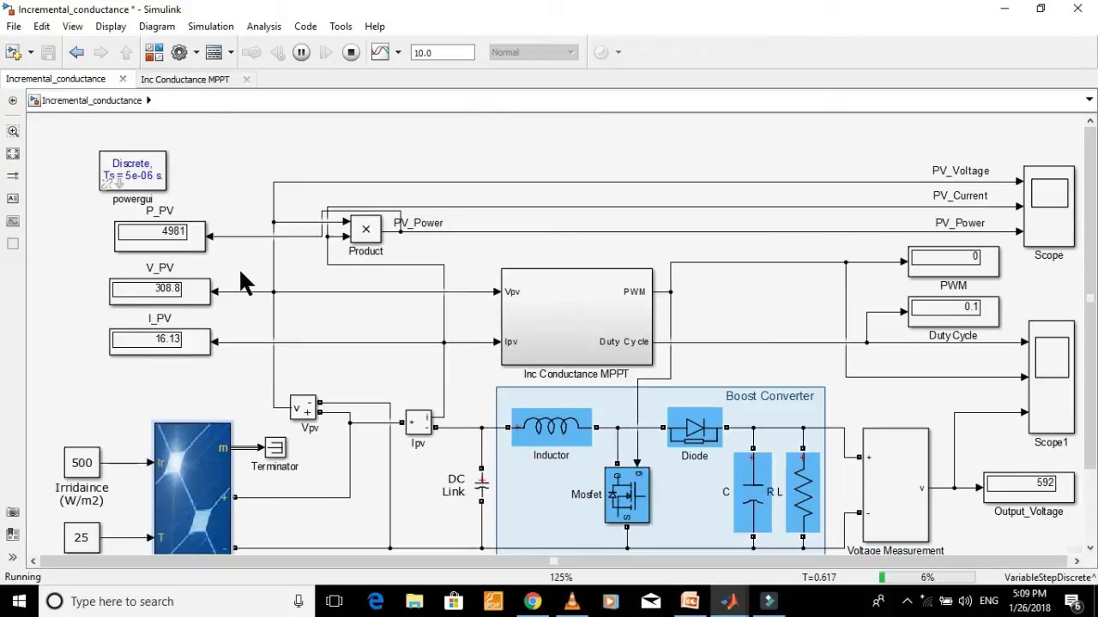
left_click(351, 53)
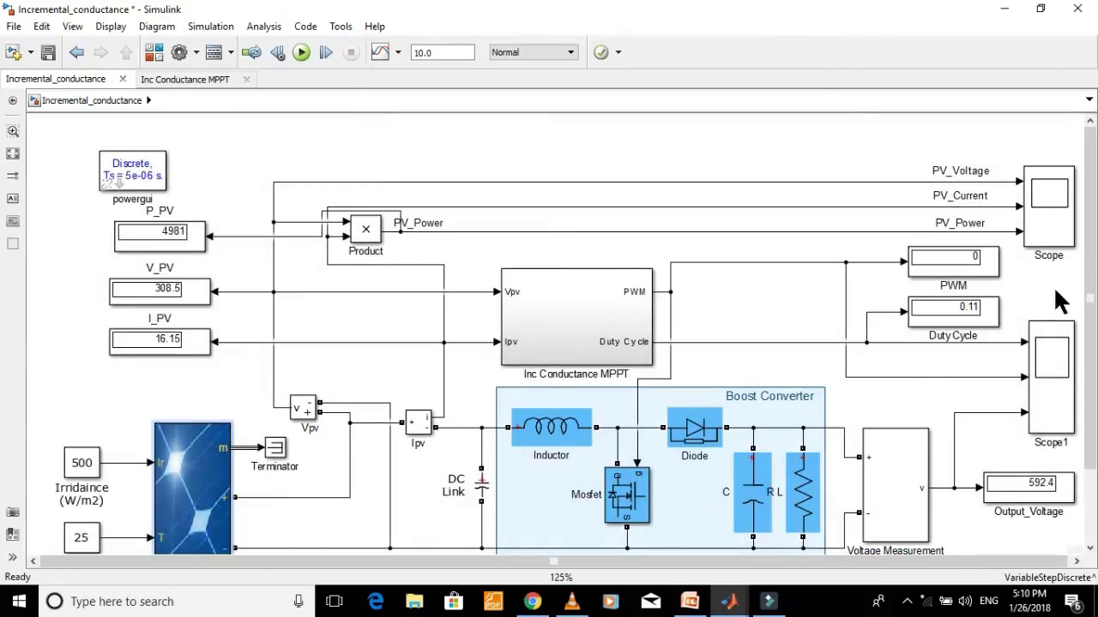
scroll(4, 368, "down", 3)
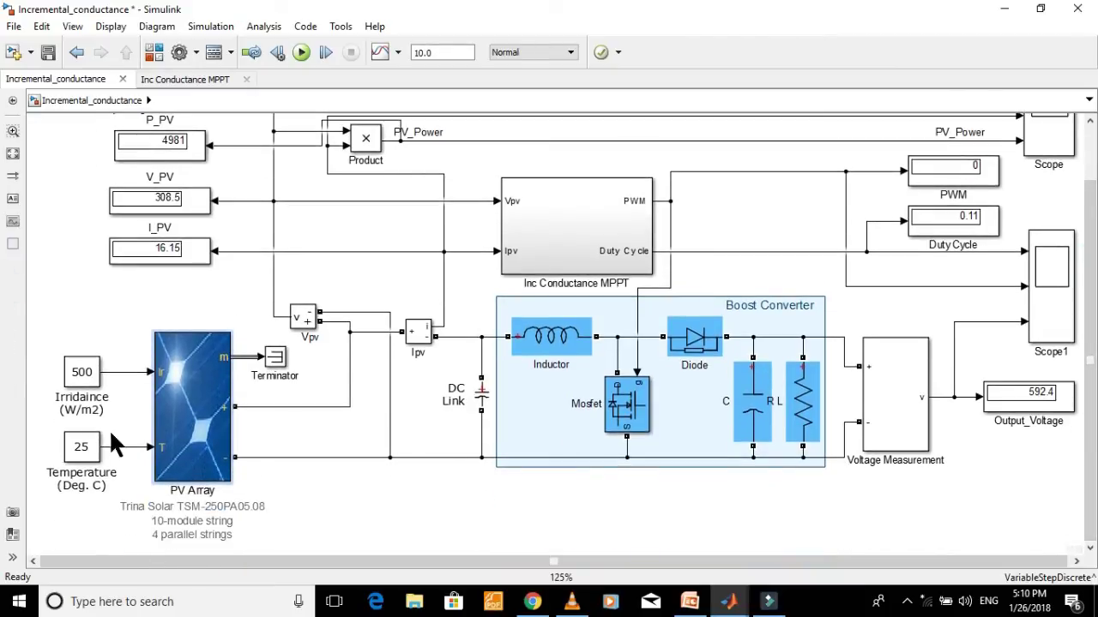
- Set the Irradiance constant back to 1000 W/m2
double_click(83, 377)
left_click(183, 406)
key("BackSpace")
key("BackSpace")
key("BackSpace")
type("1000")
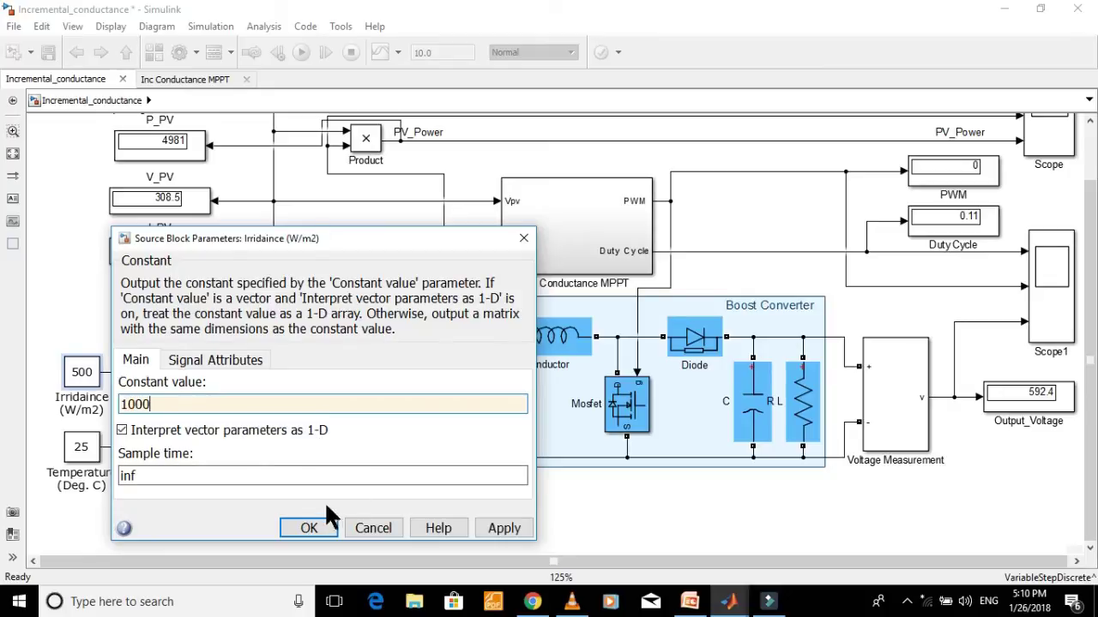
left_click(306, 524)
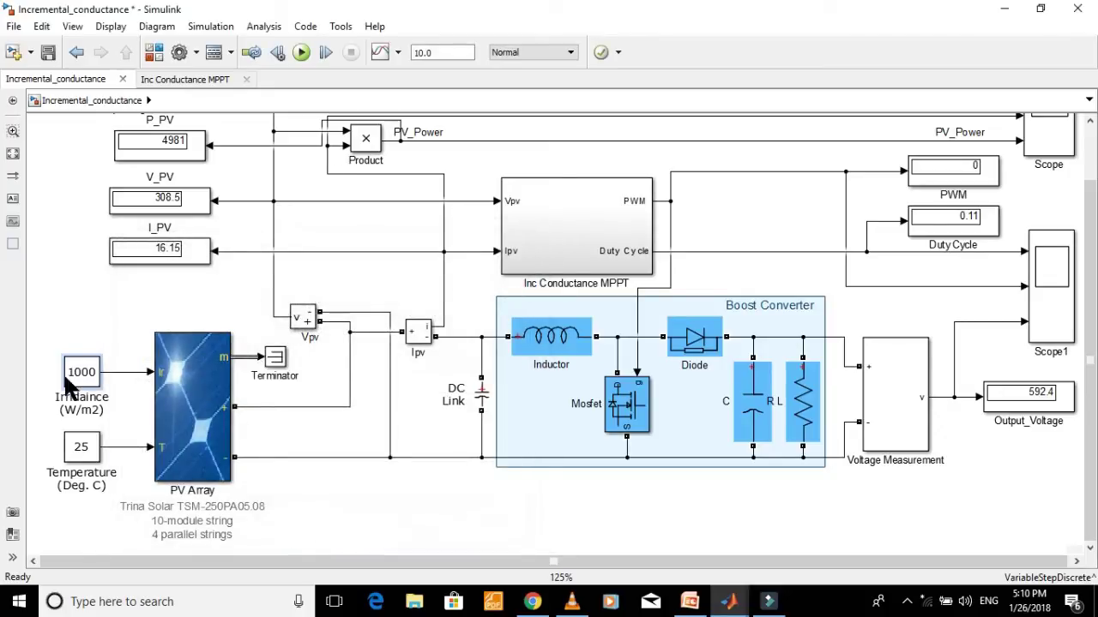
- Set the Temperature constant to 10 °C
left_click(81, 450)
double_click(79, 442)
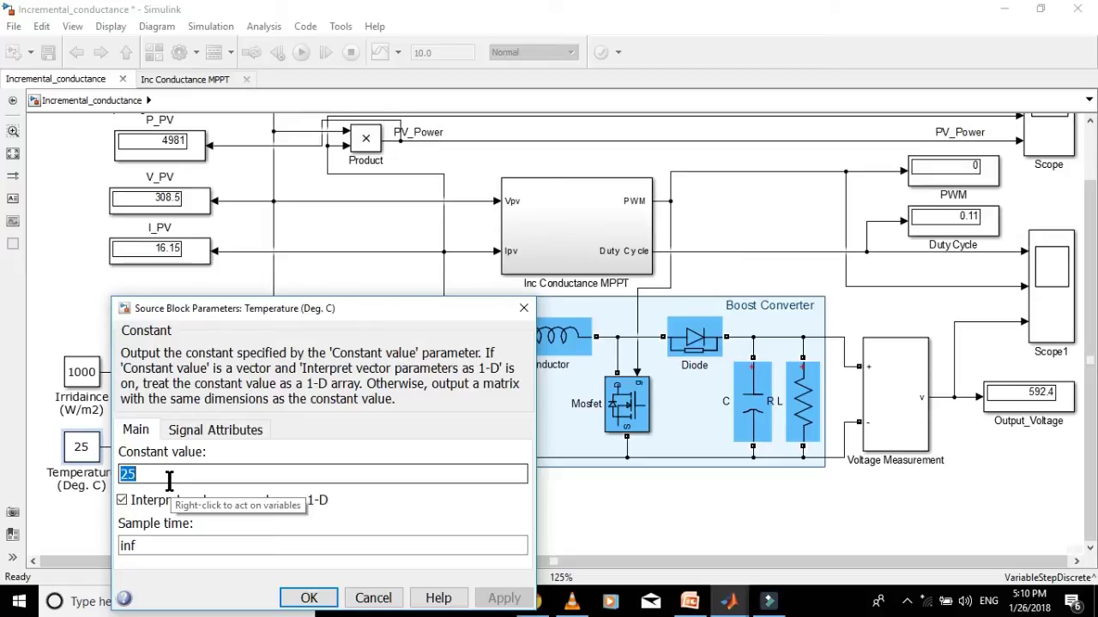
type("10")
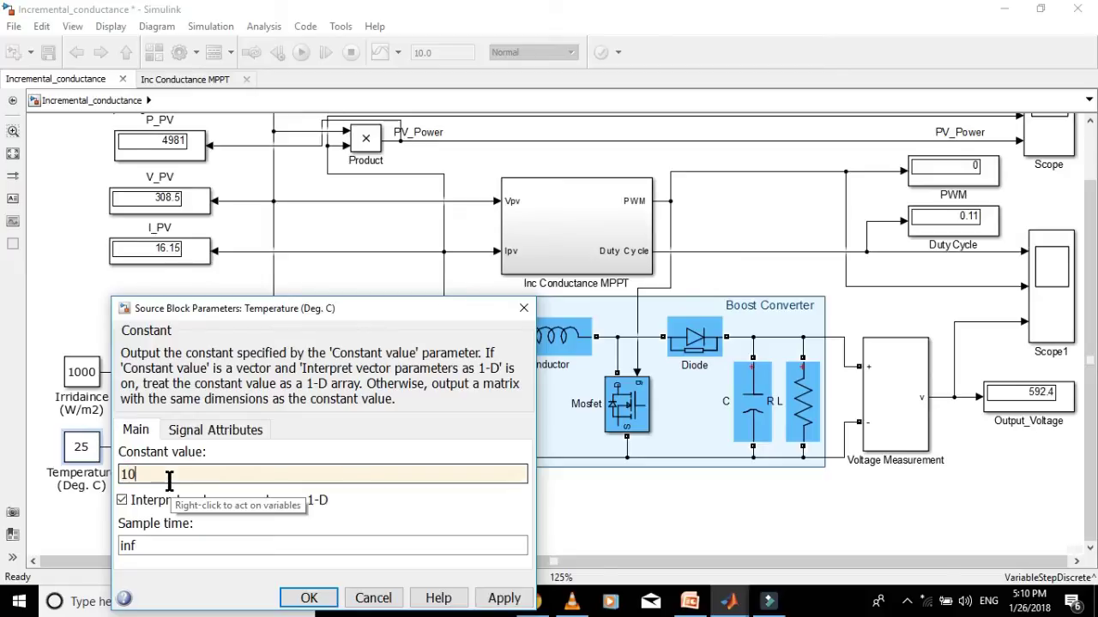
left_click(307, 598)
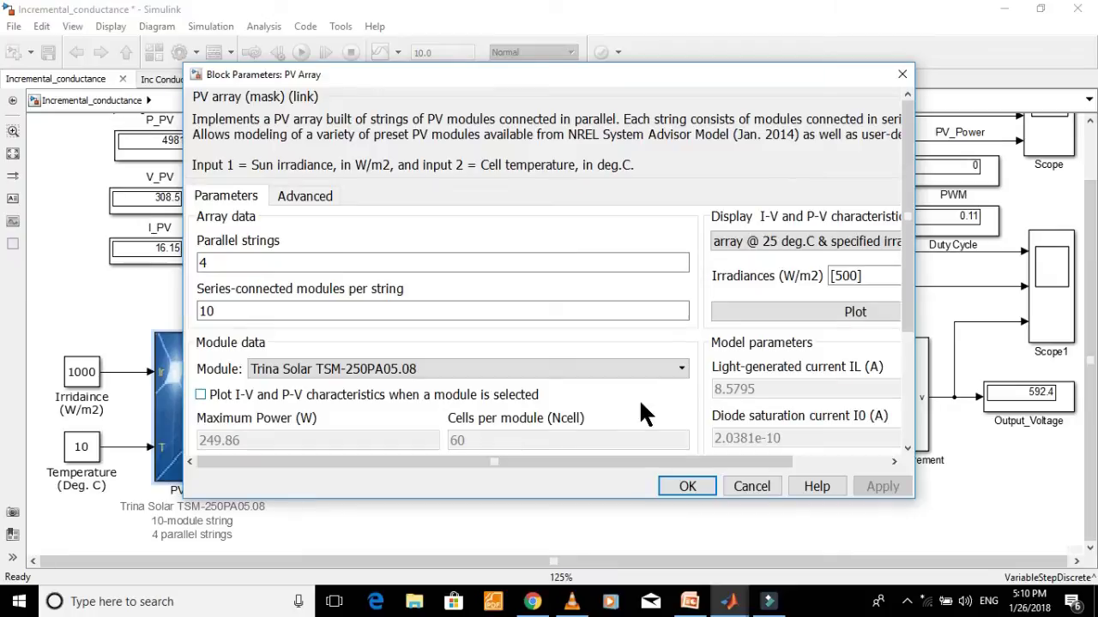
- Plot 'array @ 1000 W/m2 & specified temperatures' curves with the cell temperature list reduced to [10]
left_click_drag(914, 275, 1023, 276)
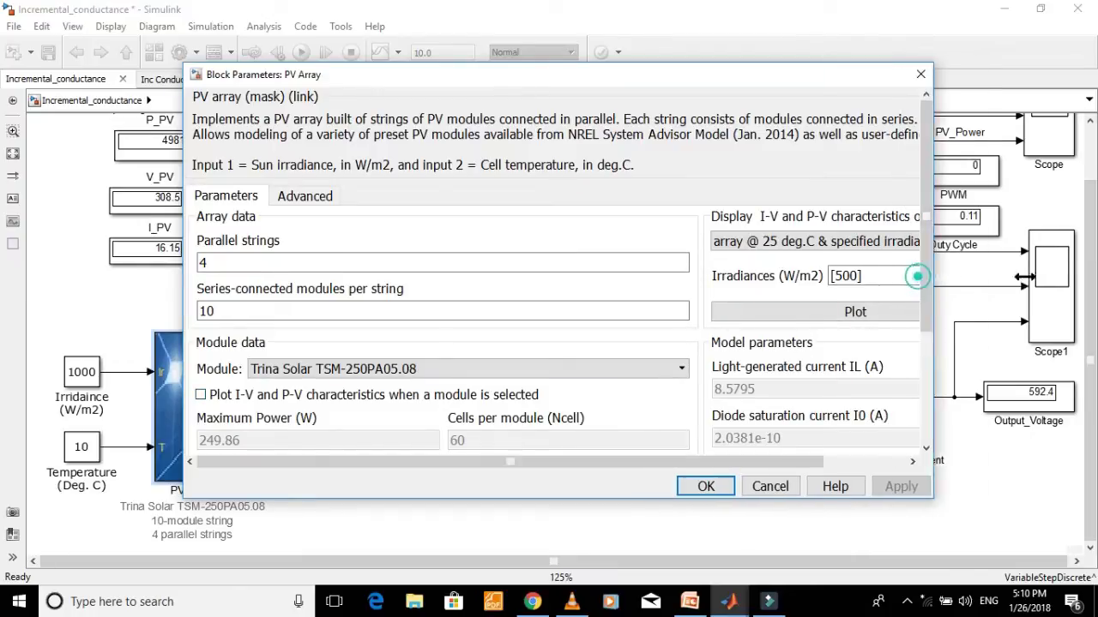
left_click(1028, 235)
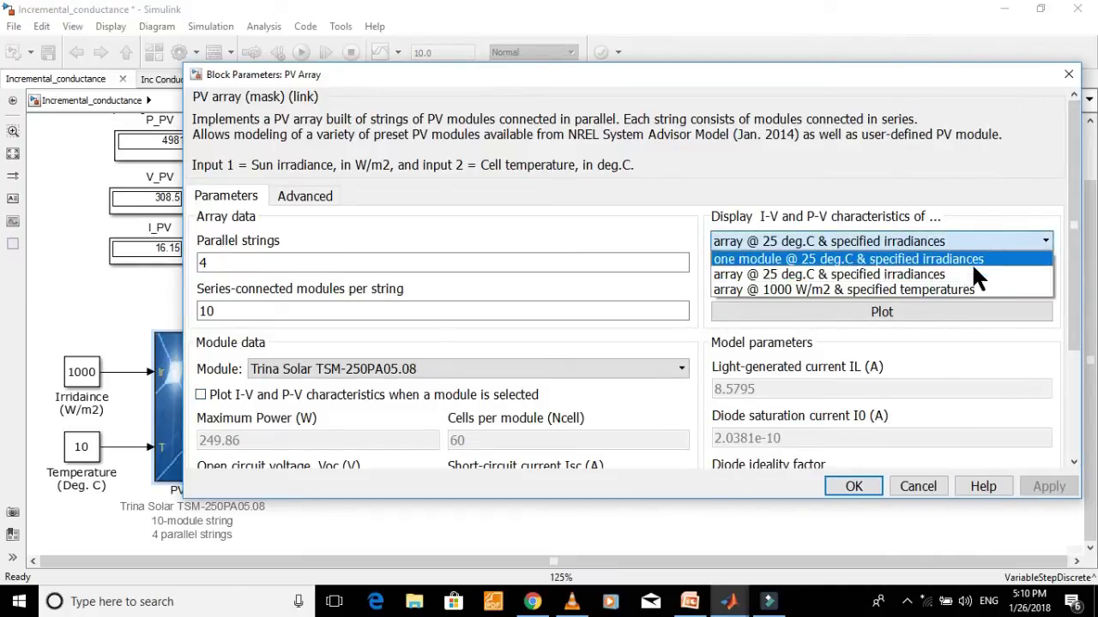
left_click(922, 289)
triple_click(866, 276)
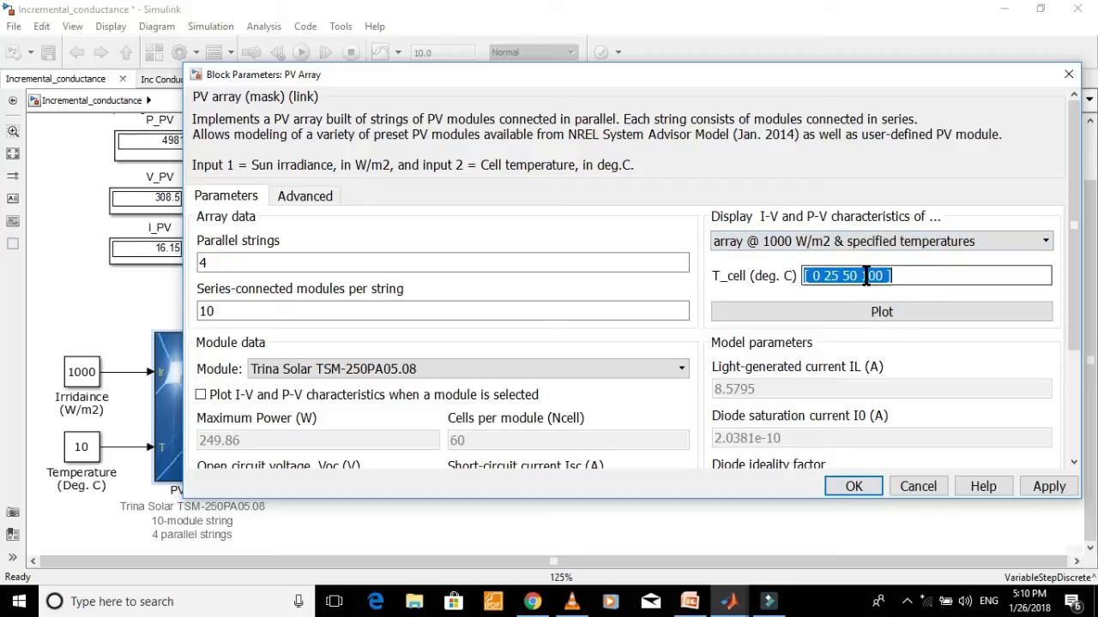
key("End")
key("Left")
key("Left")
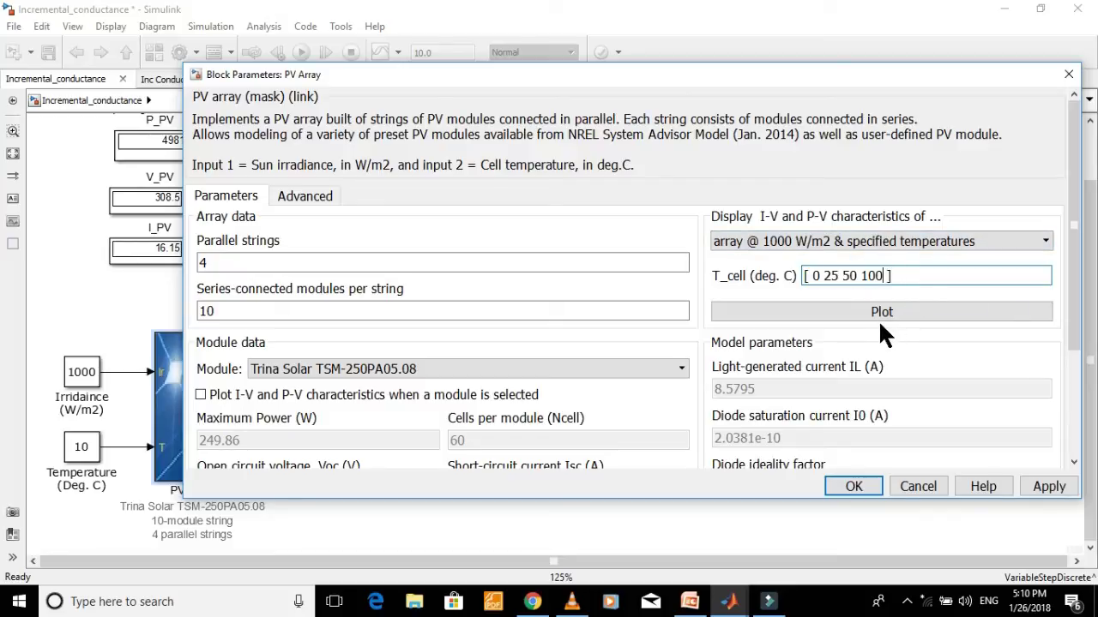
key("BackSpace")
key("Left")
key("Left")
key("BackSpace")
key("BackSpace")
key("BackSpace")
key("BackSpace")
key("BackSpace")
key("BackSpace")
key("BackSpace")
key("BackSpace")
left_click(882, 305)
- Delete the I-V axes from the PV array figure, leaving only the P-V plot
left_click(144, 29)
left_click(143, 51)
left_click(581, 173)
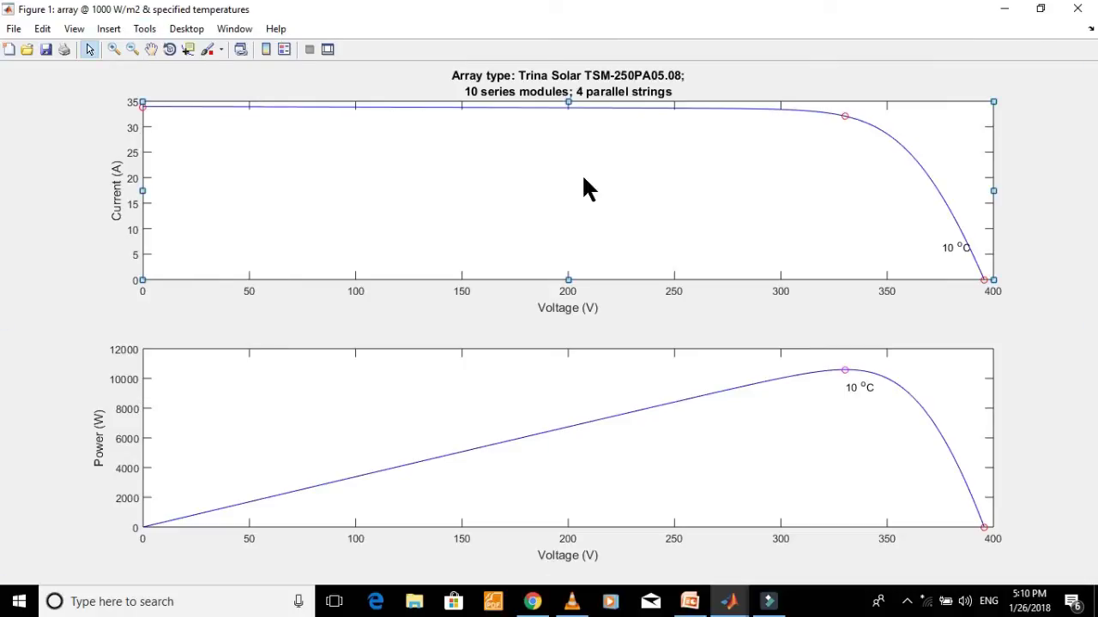
key("Delete")
- Limit the P-V power axis to 10000–11000 W, resize it, and accept the PV Array settings
double_click(652, 416)
left_click(457, 538)
type("10000")
left_click(761, 538)
type("00")
left_click_drag(993, 272, 160, 318)
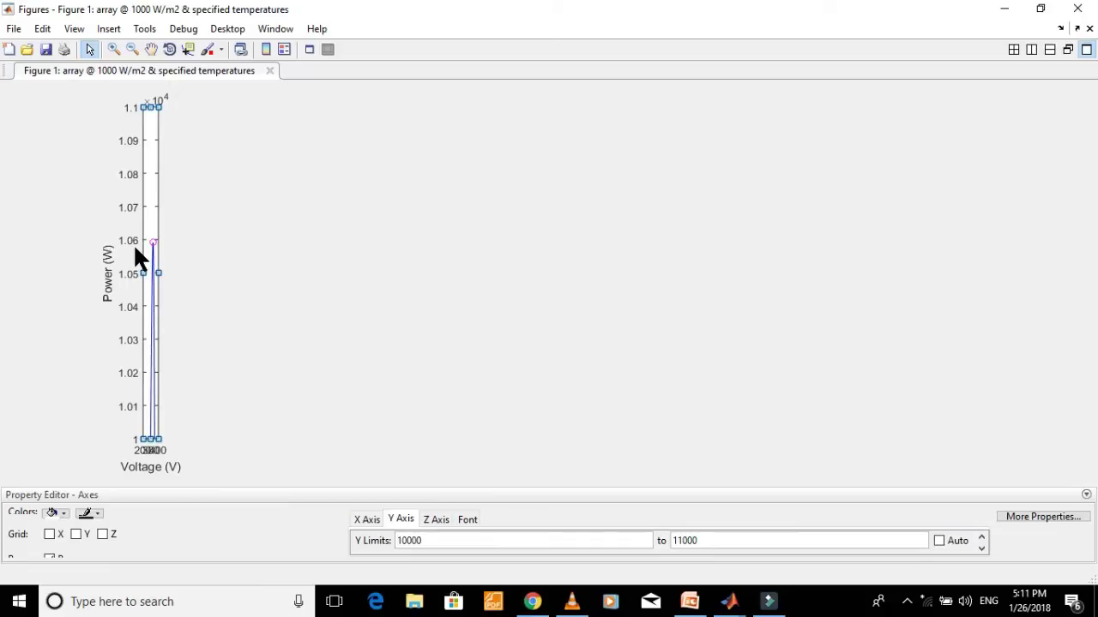
left_click_drag(160, 272, 655, 303)
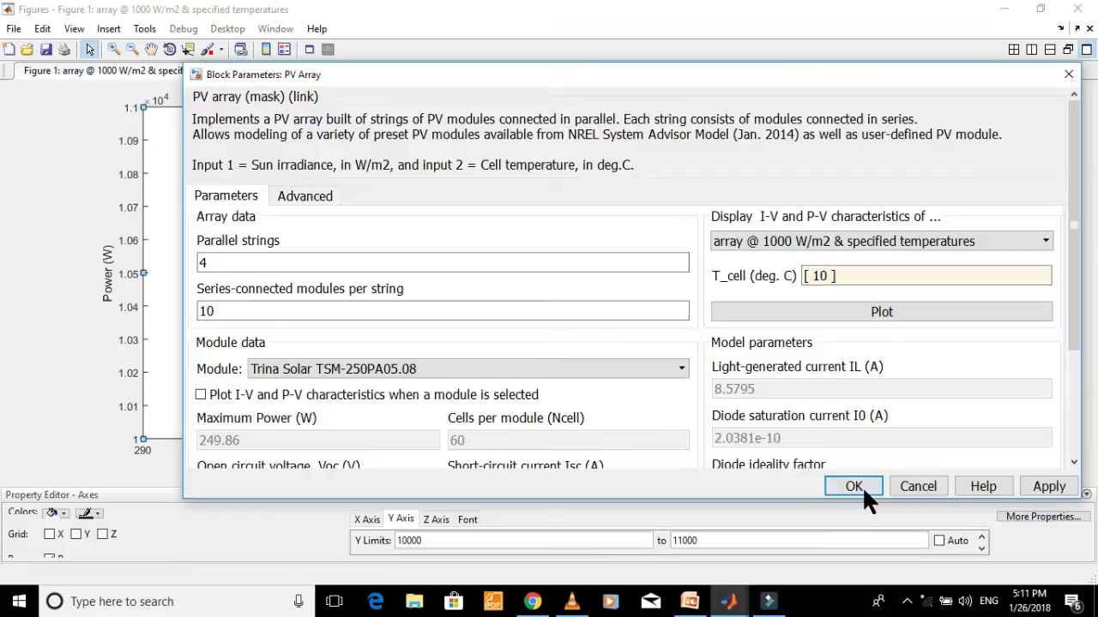
left_click(860, 489)
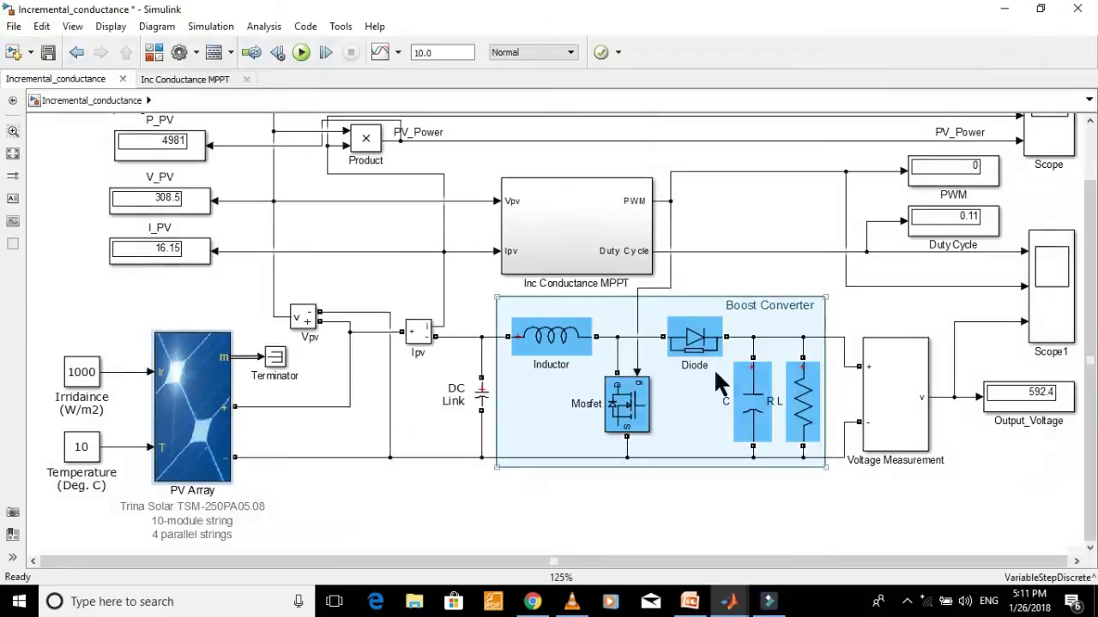
- Run the 10 °C simulation, read P_PV ≈1.059e+04 W at 330.9 V, then stop it
left_click(305, 53)
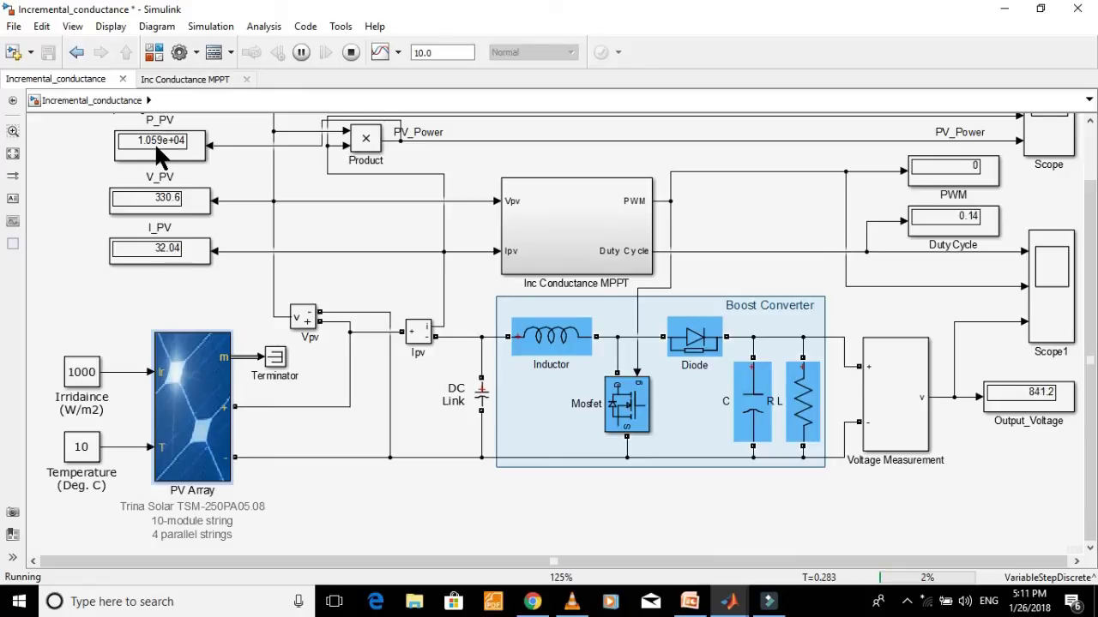
scroll(212, 212, "up", 2)
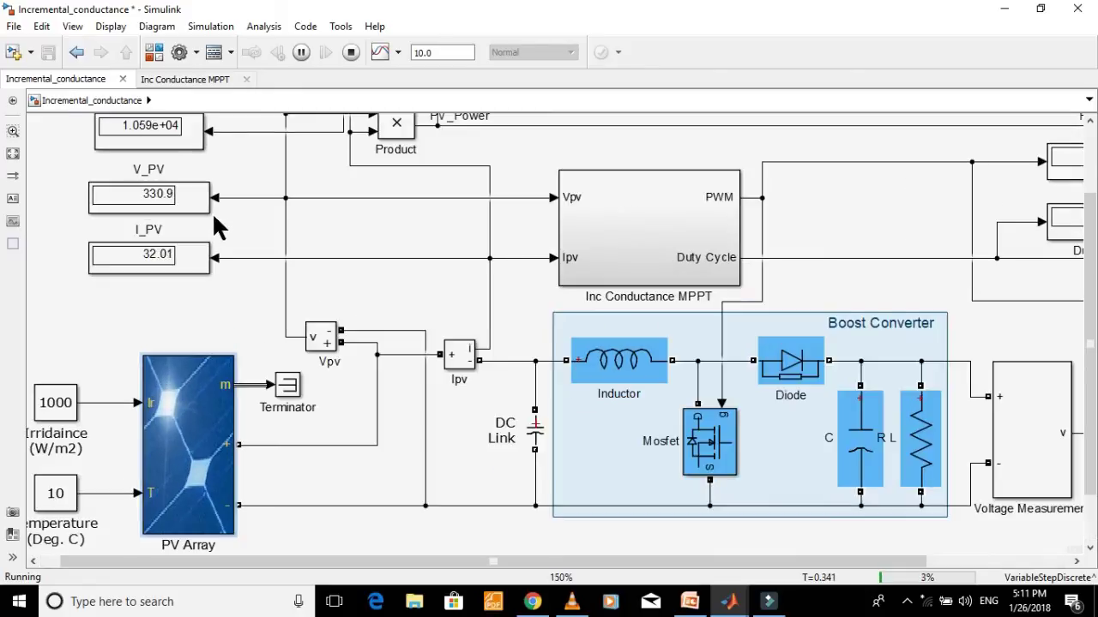
scroll(212, 212, "up", 1)
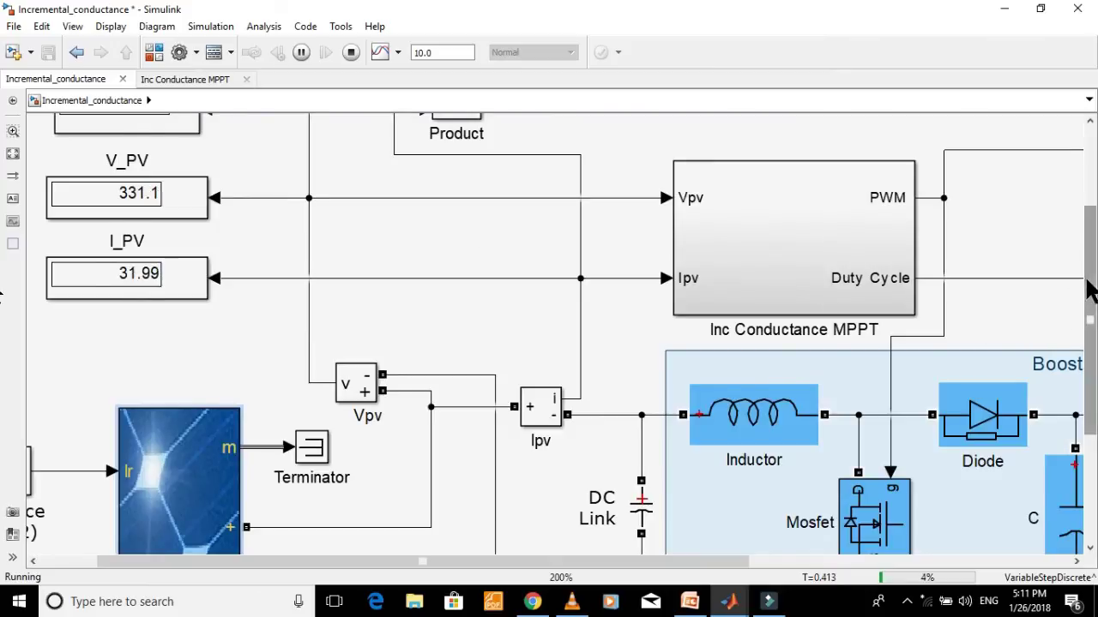
left_click_drag(1081, 277, 1087, 192)
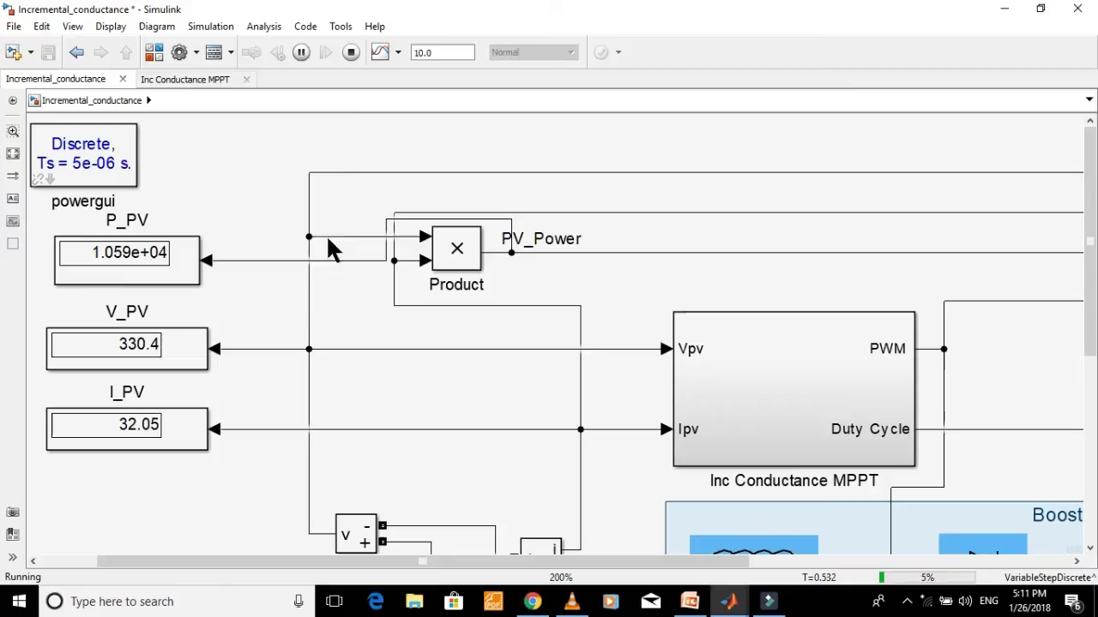
left_click(352, 53)
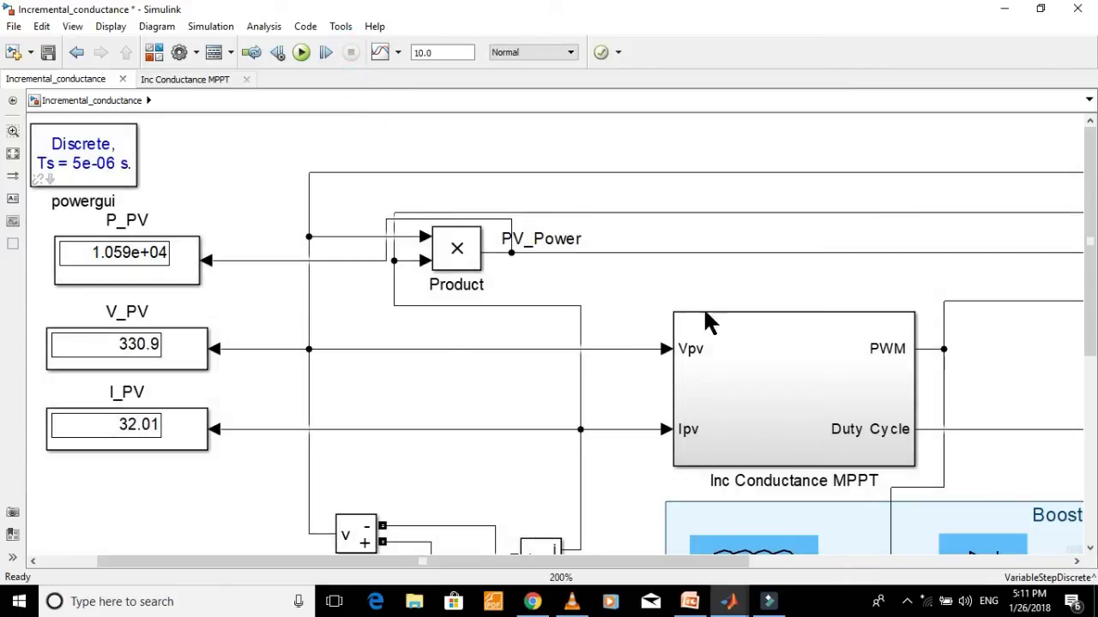
scroll(6, 367, "down", 5)
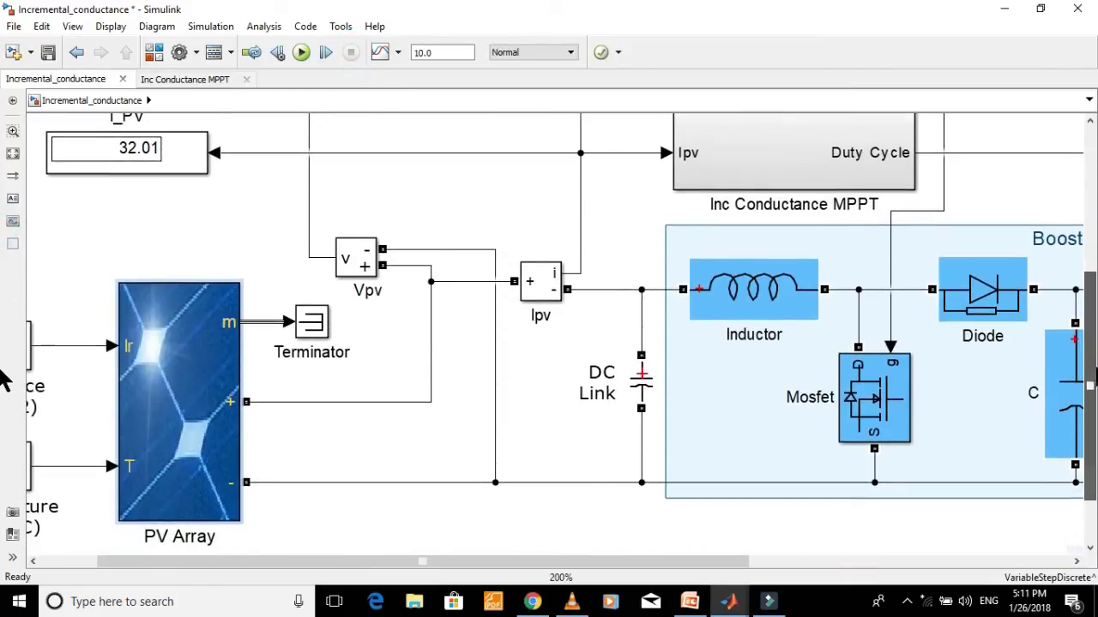
scroll(584, 341, "down", 1)
scroll(583, 341, "down", 1)
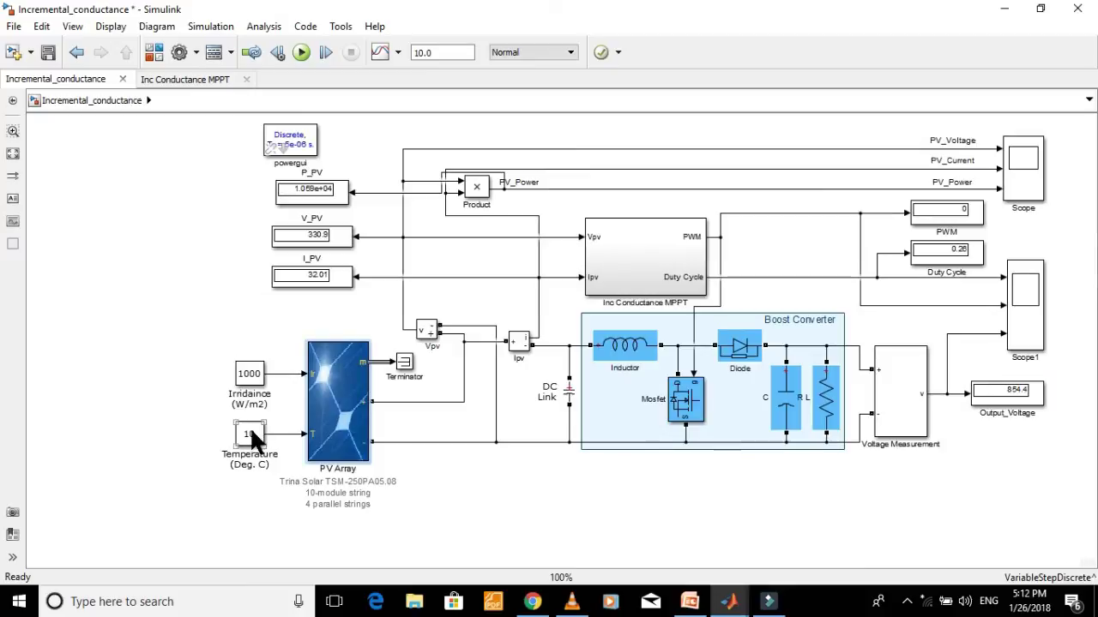
- Set the Temperature constant block to 50 °C
double_click(250, 435)
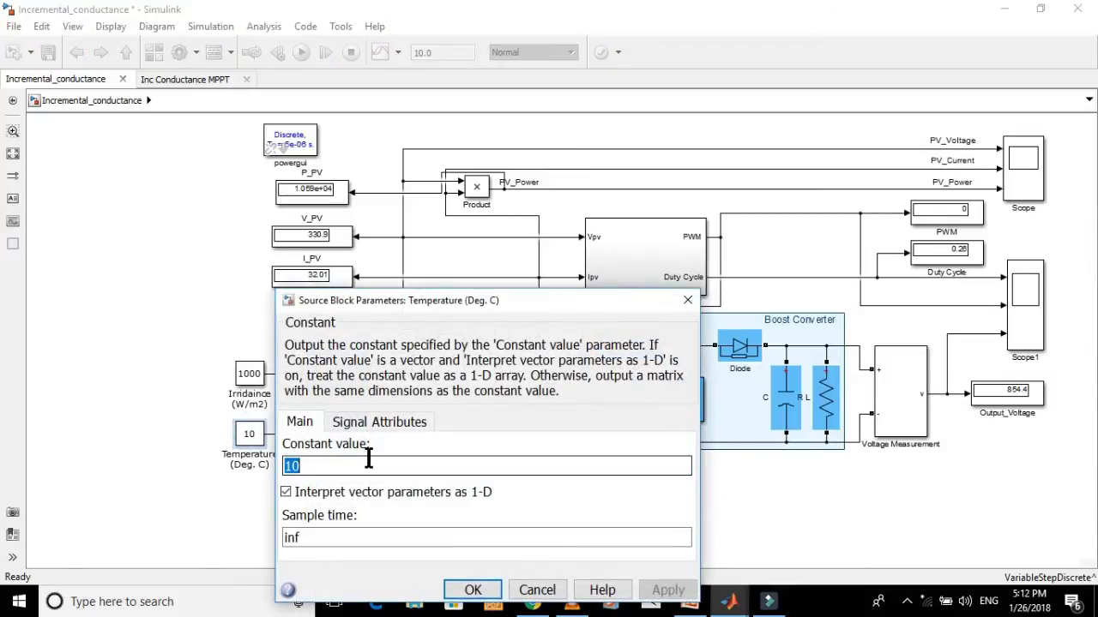
type("50")
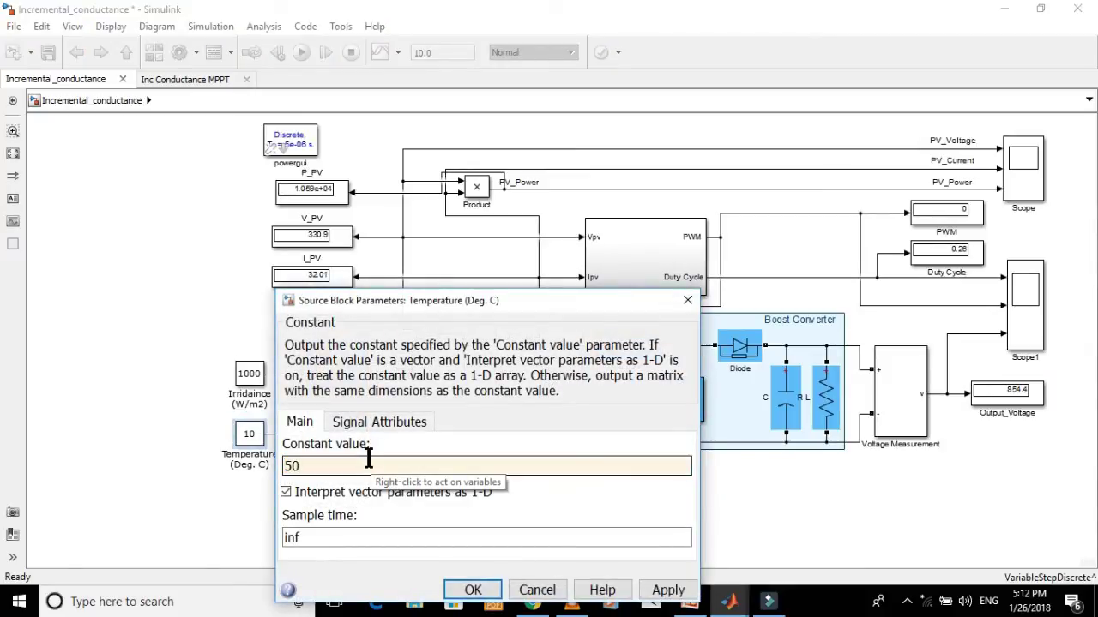
left_click(472, 590)
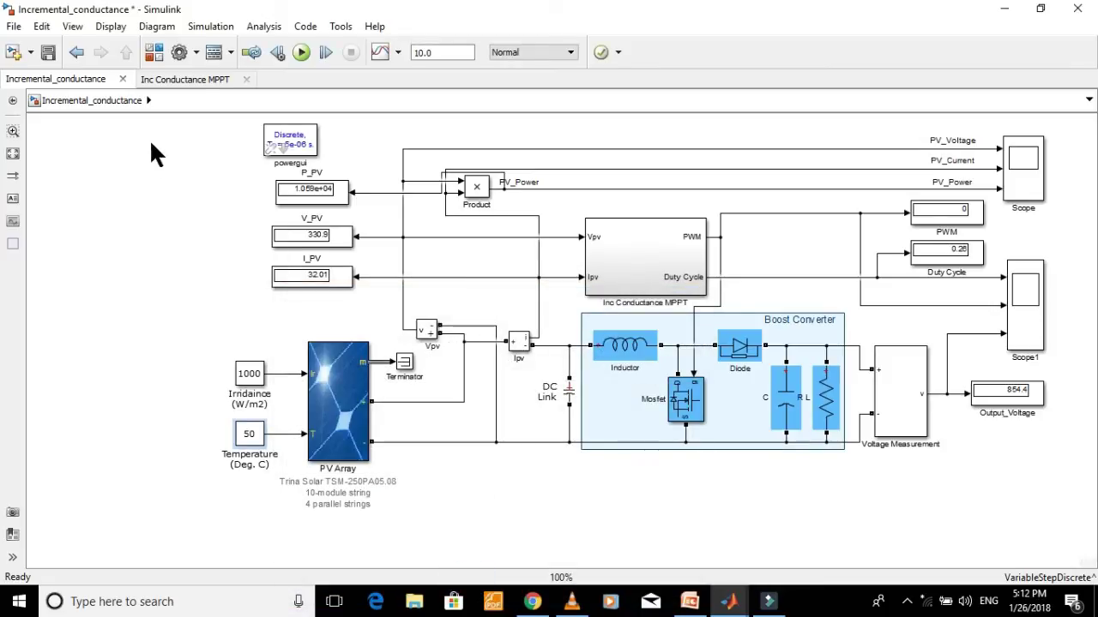
- Plot the PV Array's P-V curve at 50 °C and enable plot editing
left_click(340, 381)
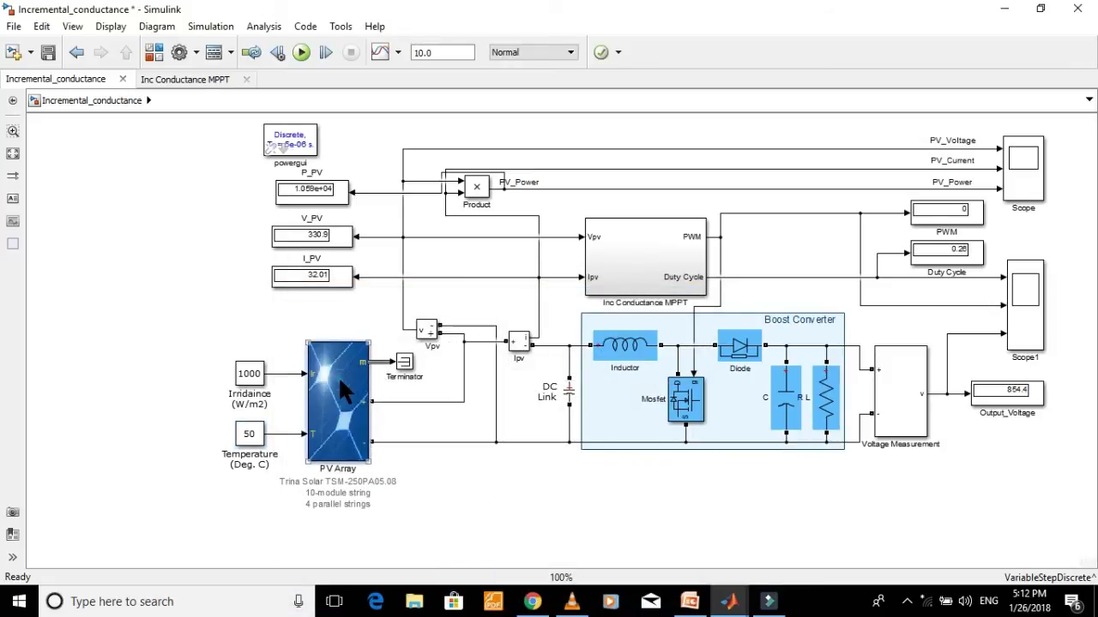
double_click(339, 381)
left_click(849, 309)
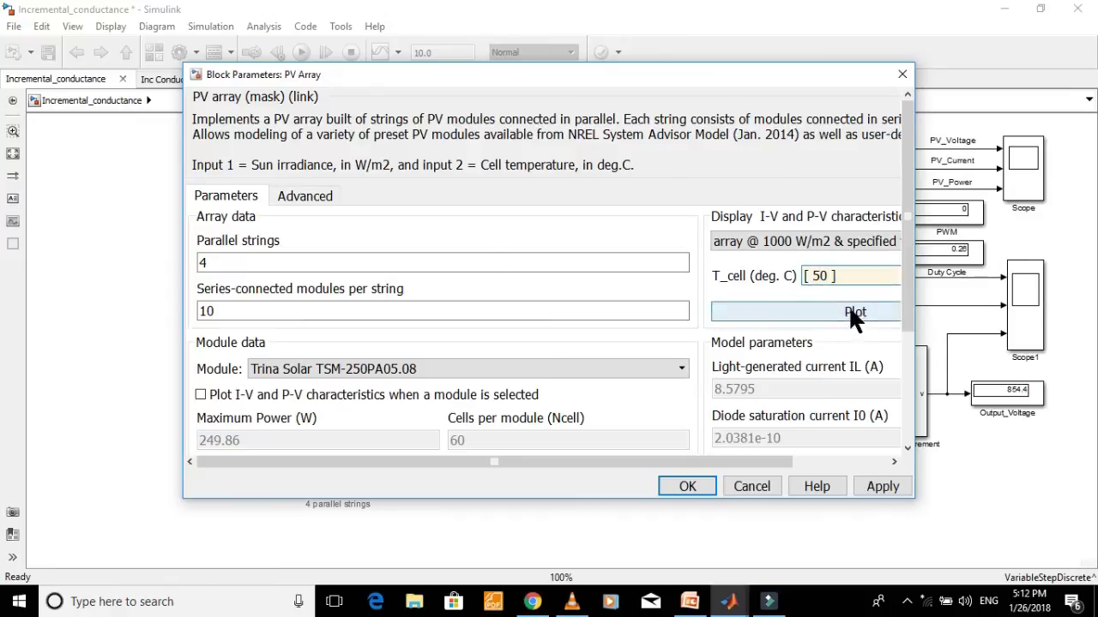
left_click(172, 51)
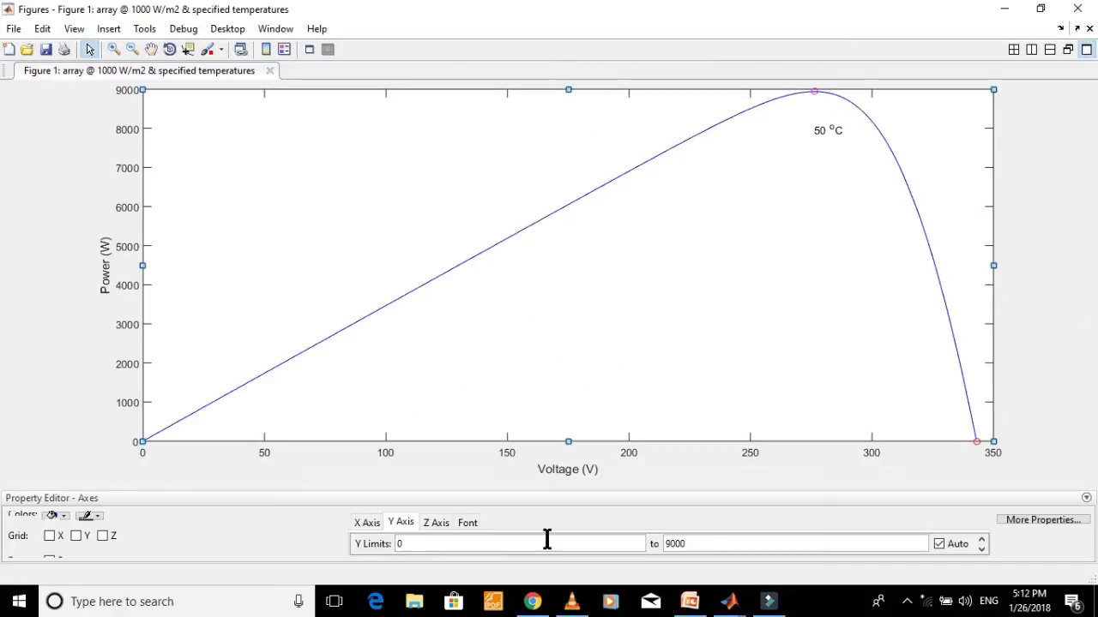
- Set the P-V plot's lower power limit to 8900 W
type("8500")
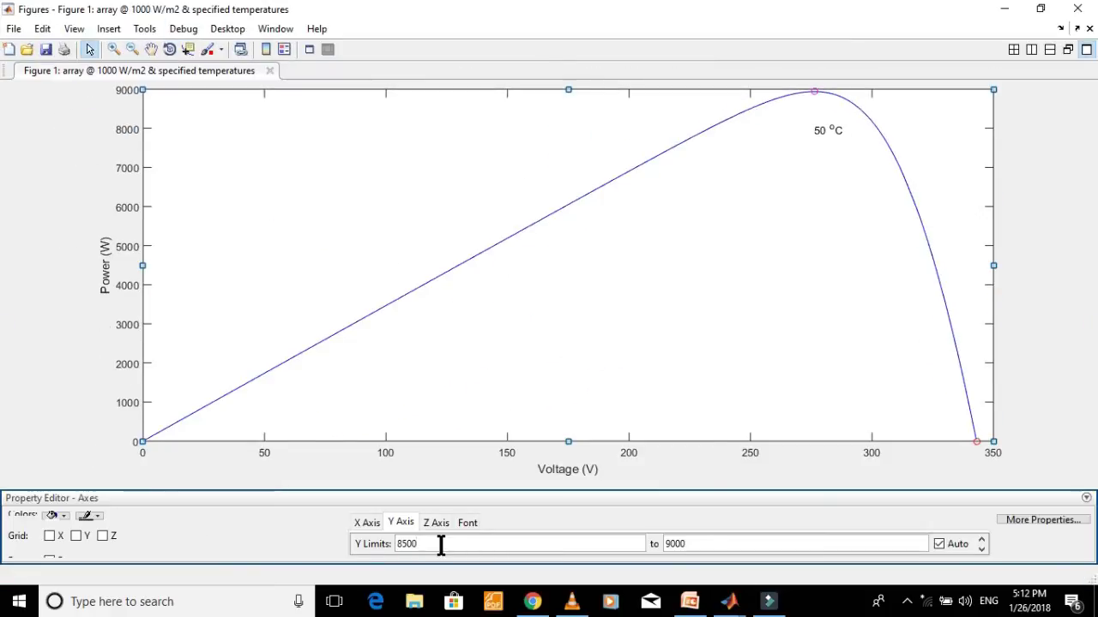
key("BackSpace")
key("BackSpace")
key("BackSpace")
type("900")
key("Return")
- Set the upper power limit to 8950 W after clearing the limits-order error
double_click(712, 547)
type("8900")
key("Return")
left_click(553, 315)
double_click(696, 543)
type("8950")
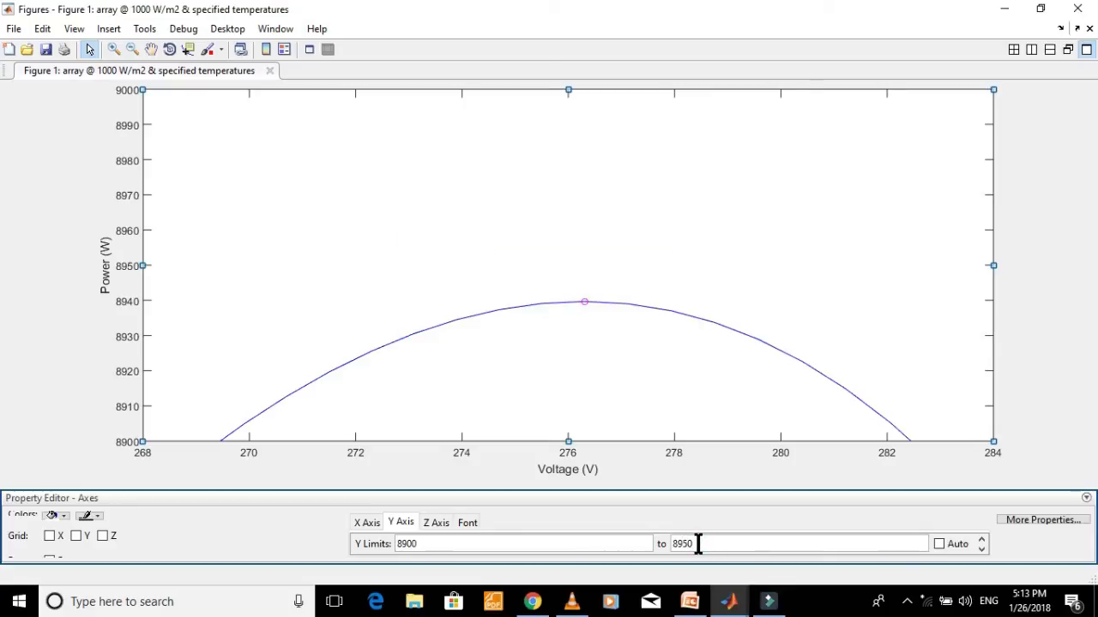
key("Return")
- Narrow the power axes and accept the PV Array settings, returning to the model
left_click_drag(285, 263, 174, 263)
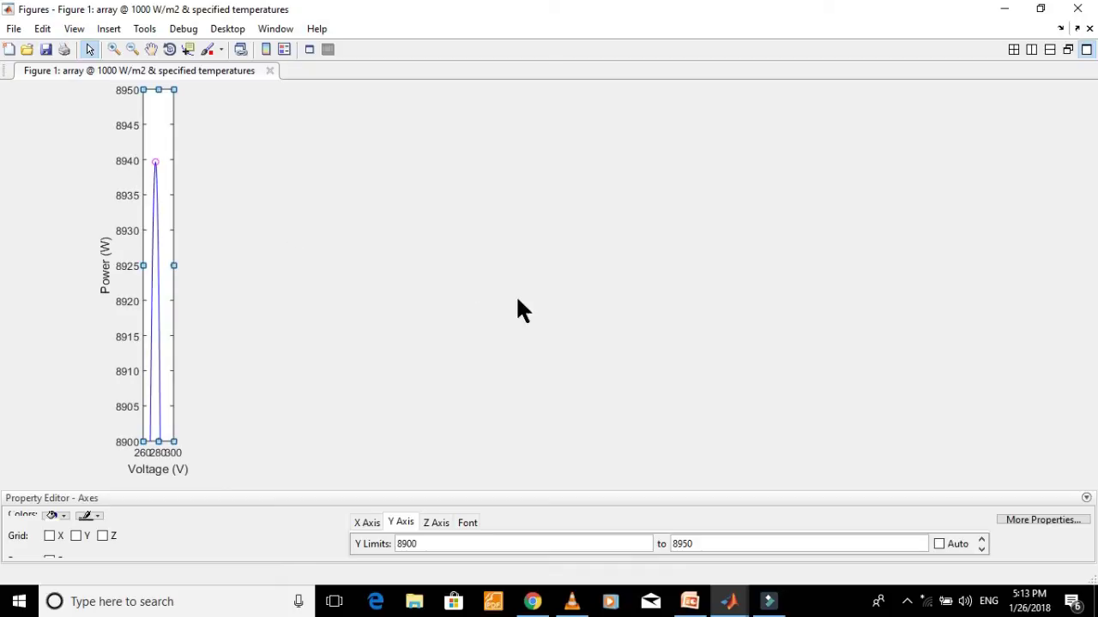
left_click(768, 601)
left_click(690, 486)
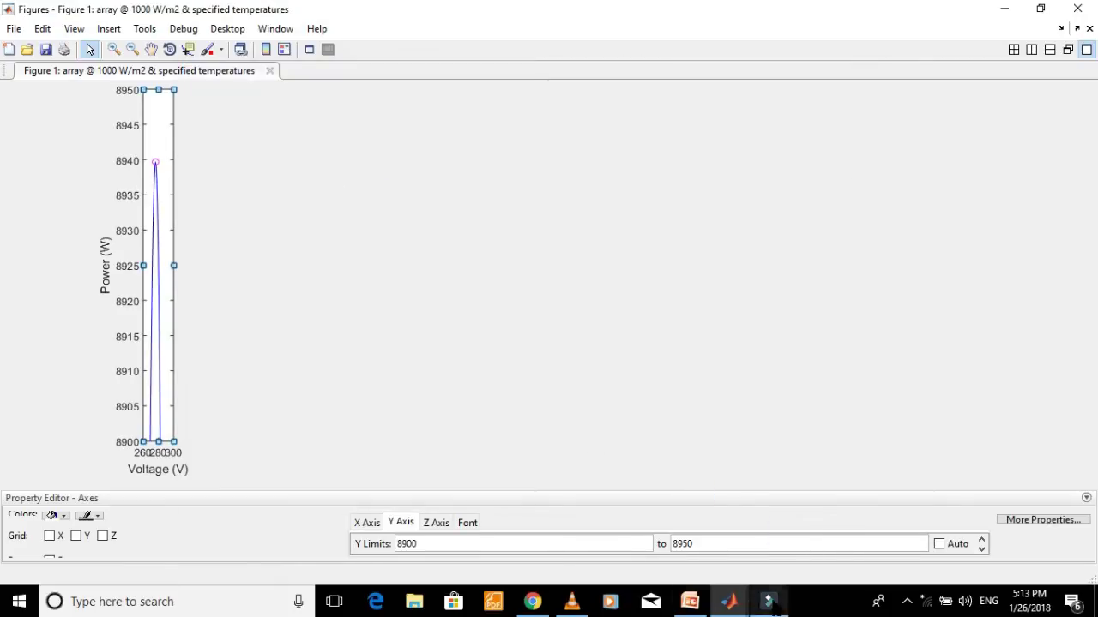
left_click(768, 601)
- Run the 50 °C simulation, read P_PV ≈8940 W at 277.3 V, then stop it
left_click(299, 54)
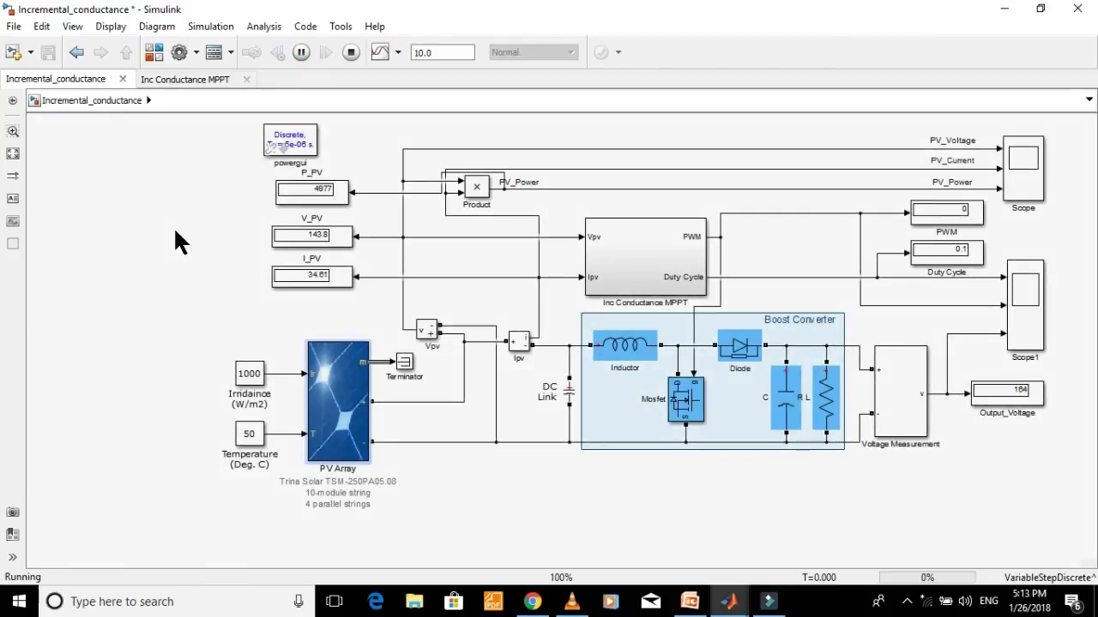
scroll(394, 217, "up", 4)
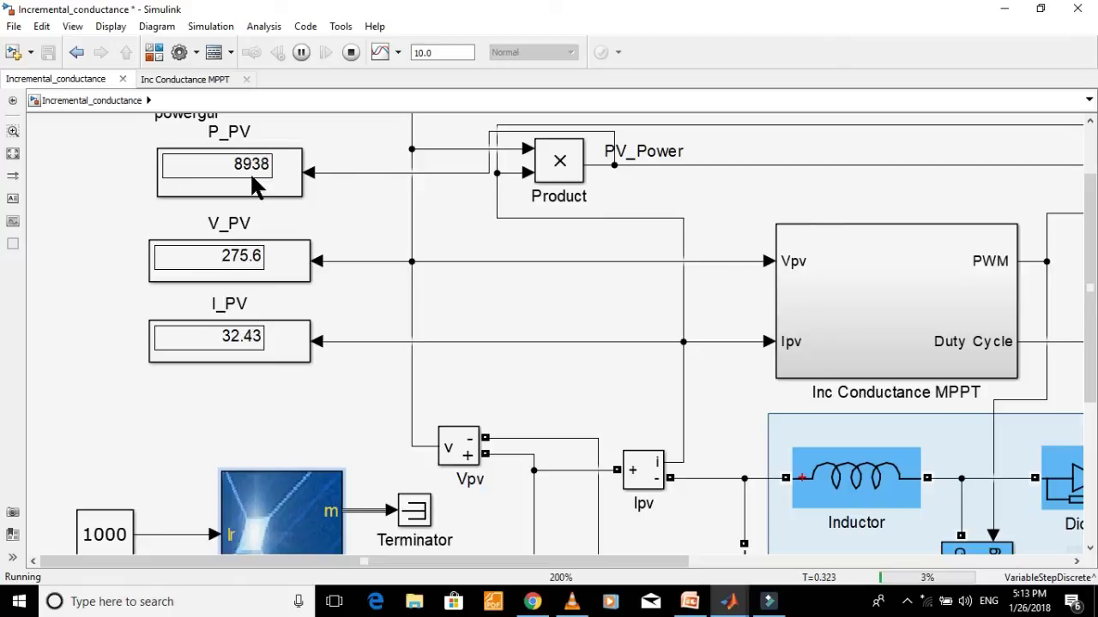
scroll(415, 221, "down", 2)
scroll(415, 221, "down", 2)
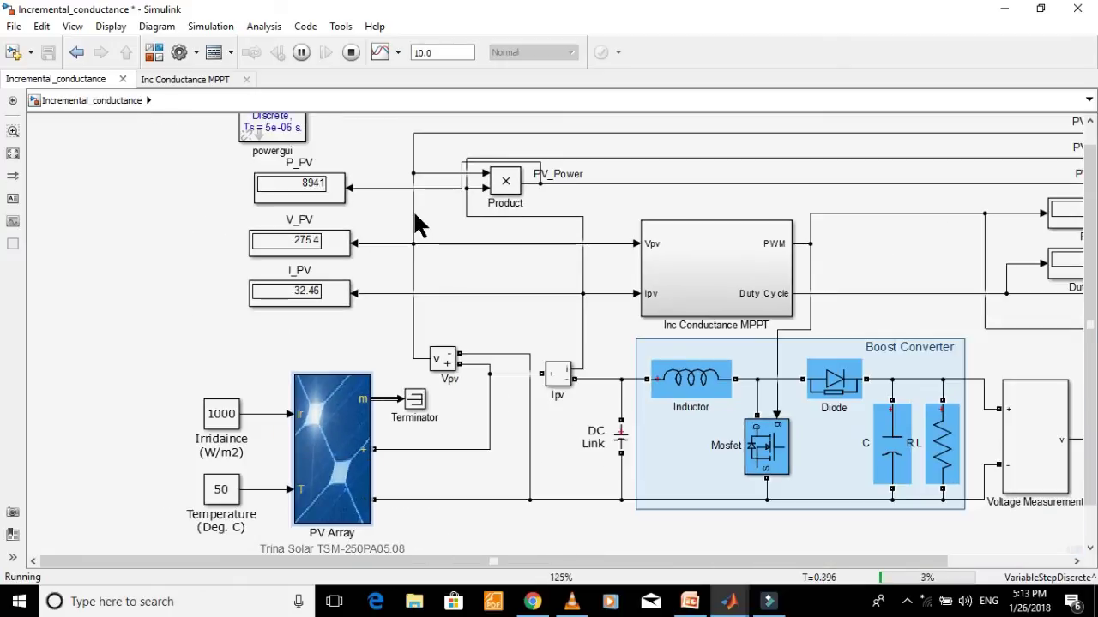
left_click(350, 49)
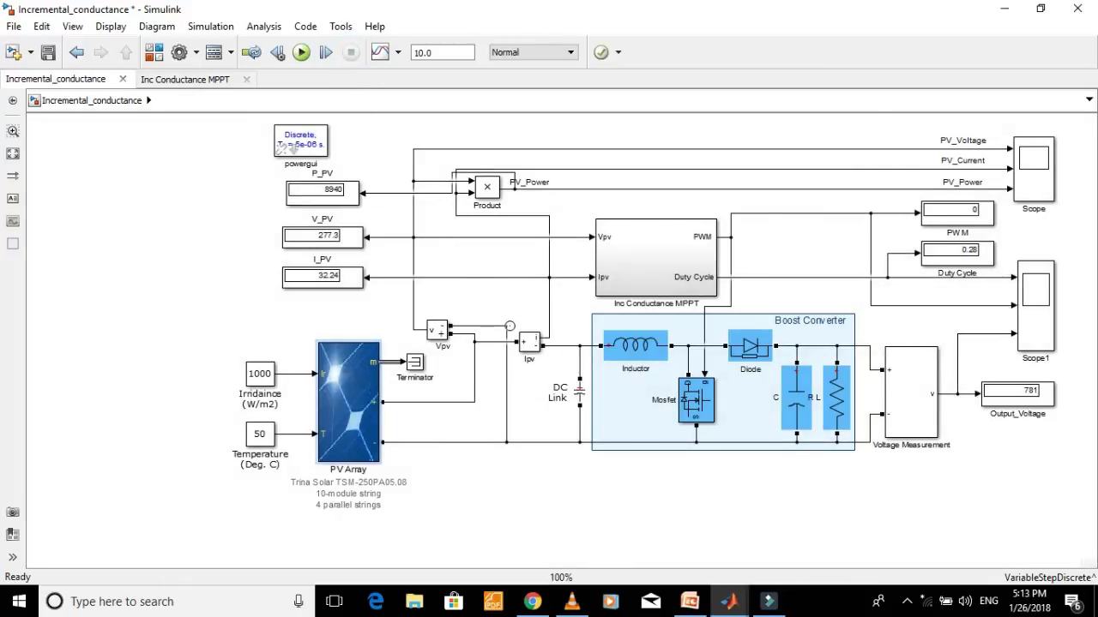